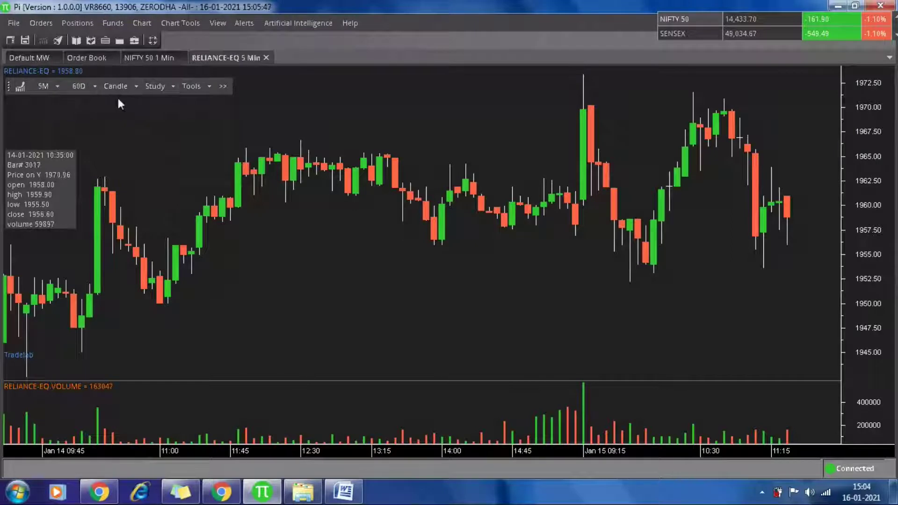
click(91, 85)
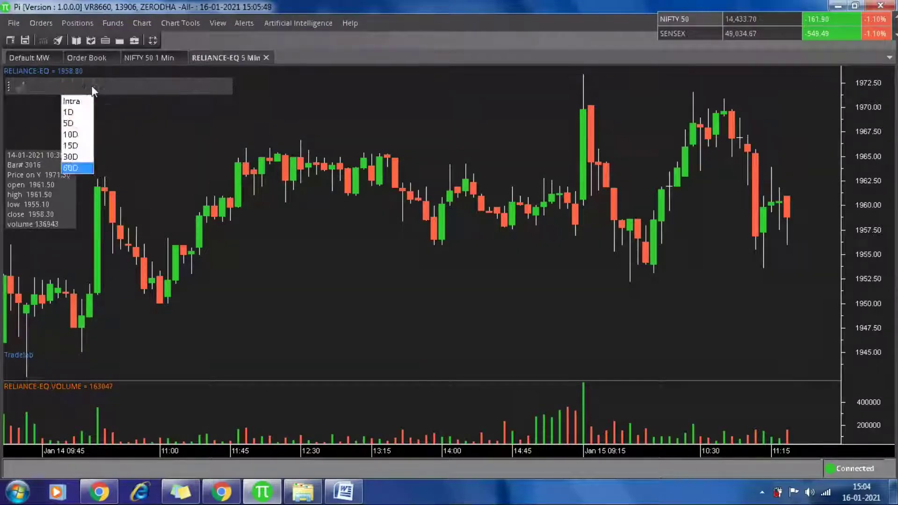
click(77, 169)
click(57, 87)
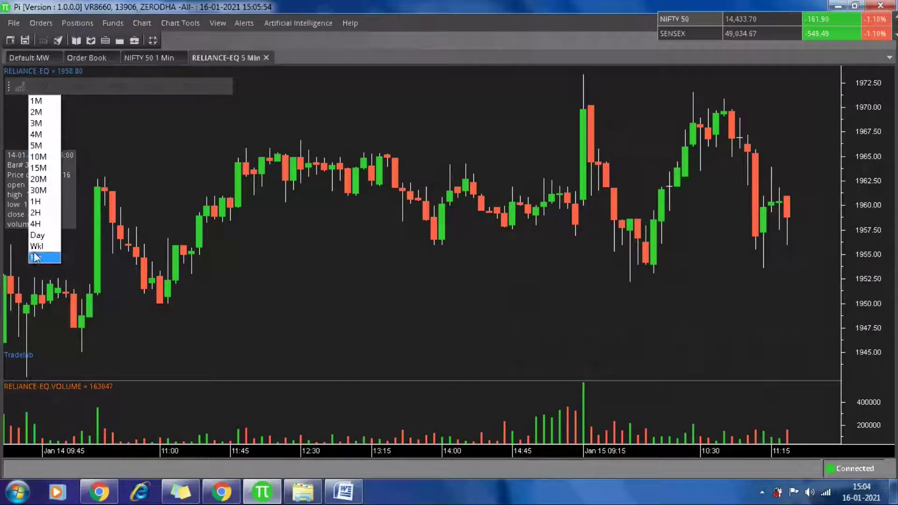
click(104, 113)
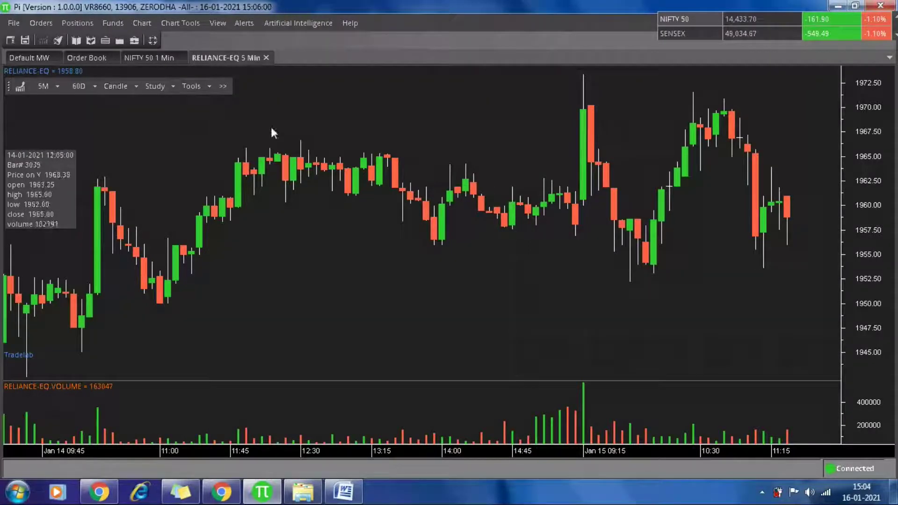
Close the RELIANCE-EQ 5-minute chart and open a fresh RELIANCE-EQ chart from the default market watch, without the quick order box.
click(267, 56)
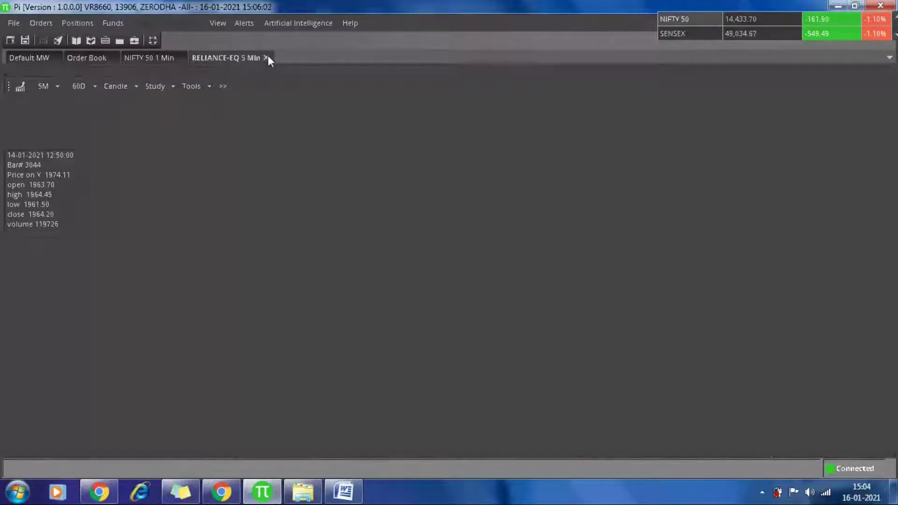
click(30, 60)
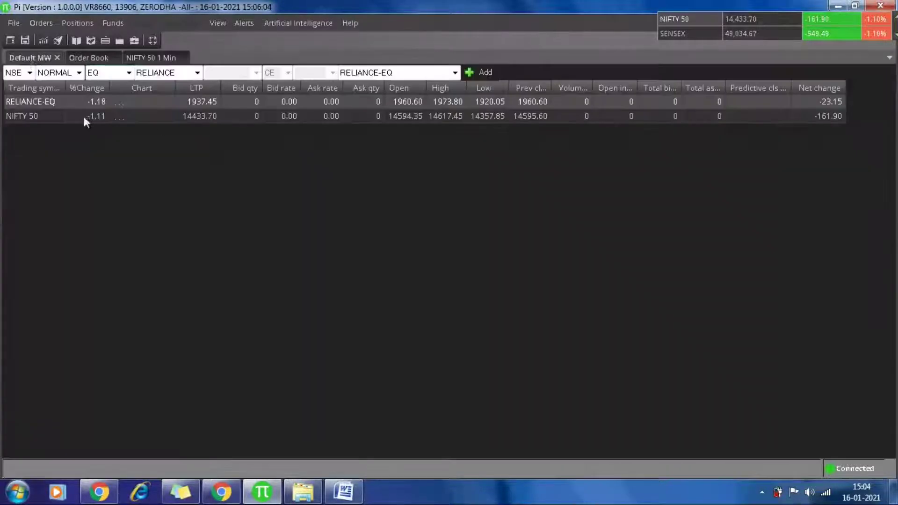
click(126, 100)
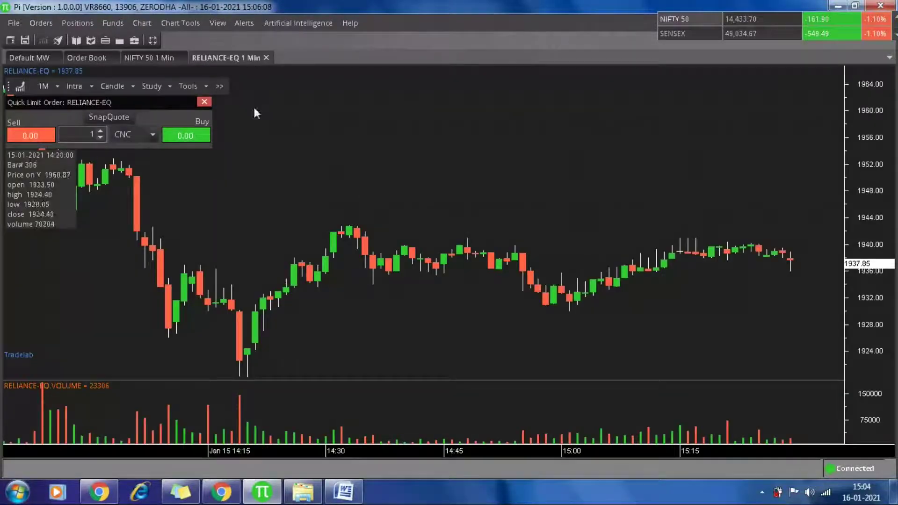
click(203, 102)
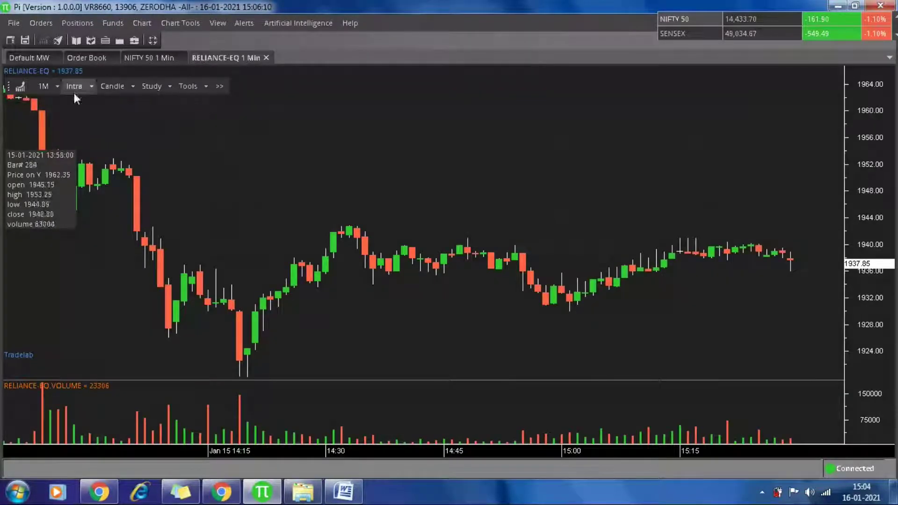
Set the RELIANCE-EQ chart's history to 60D and its candle interval to 5M.
click(92, 86)
click(80, 168)
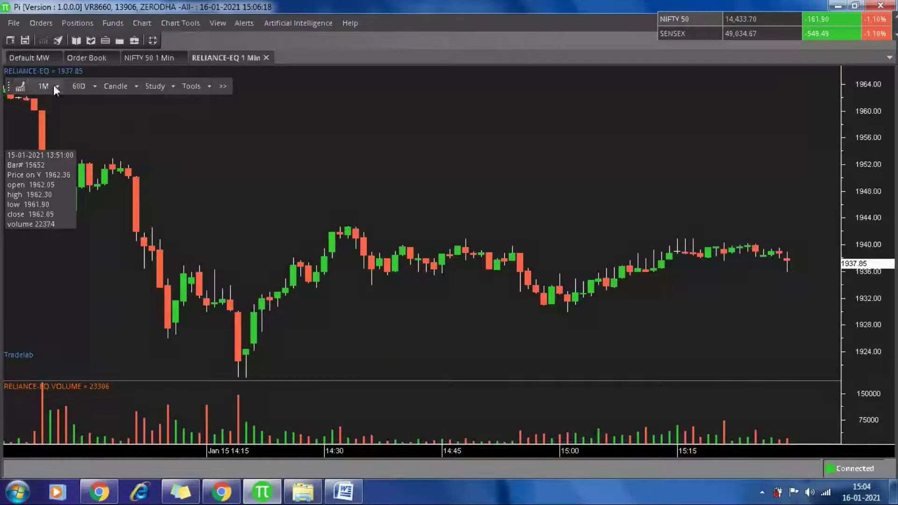
click(56, 88)
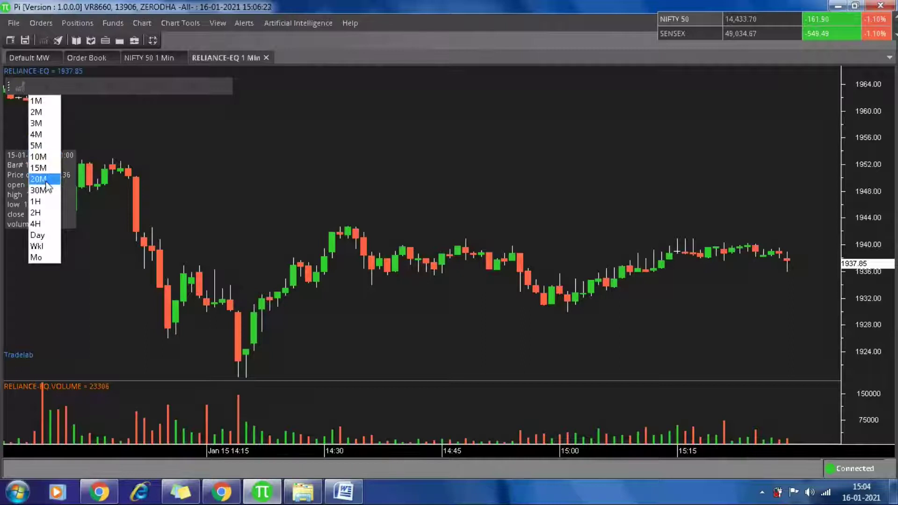
click(43, 143)
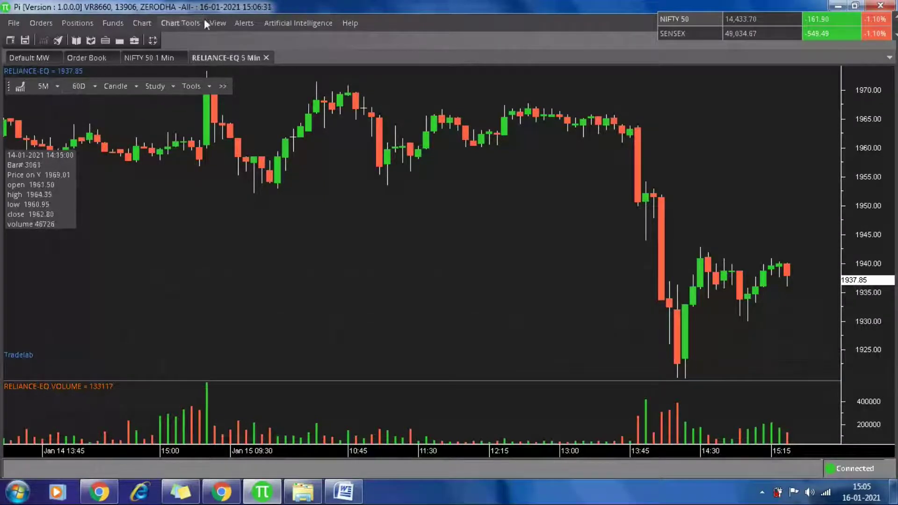
Export the RELIANCE-EQ chart data to Excel and widen column A so the full dates and times fit.
click(143, 24)
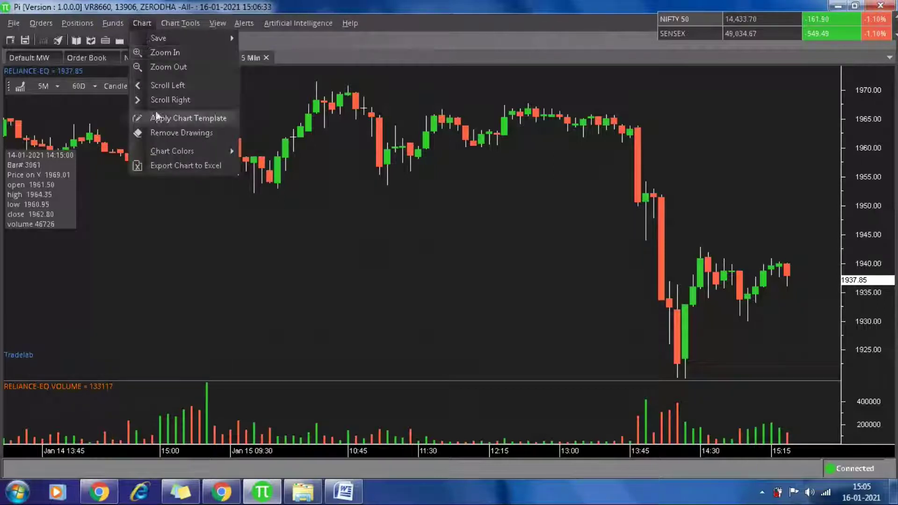
click(173, 168)
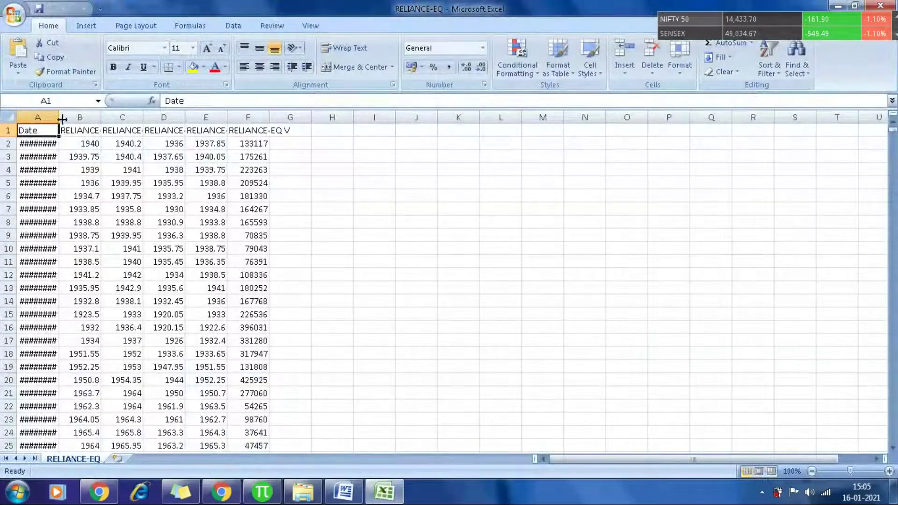
drag(59, 117, 96, 116)
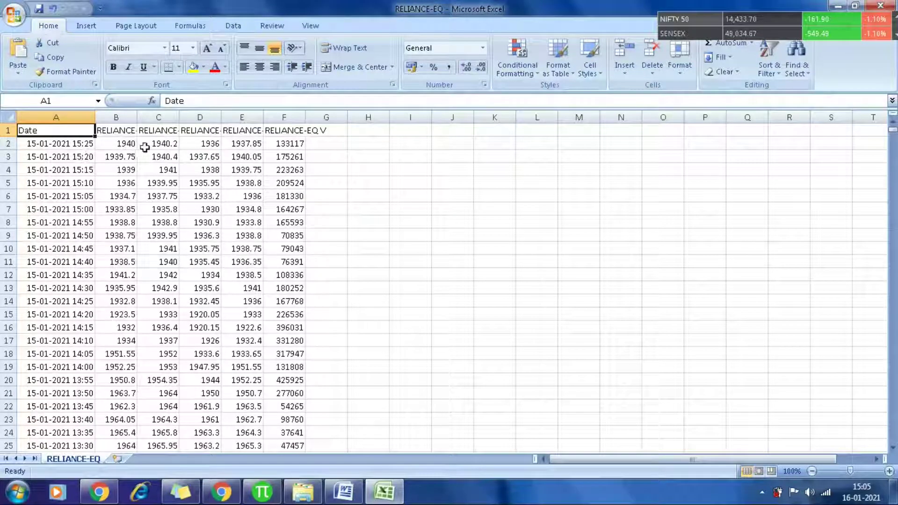
Close the workbook, saving it as RELIANCE-EQ in CSV format over the existing file in the Exported folder.
click(881, 6)
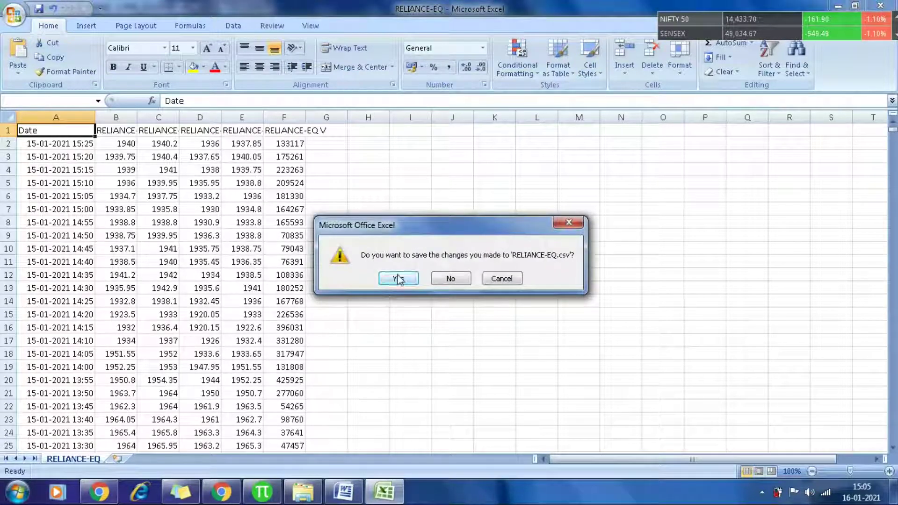
click(398, 279)
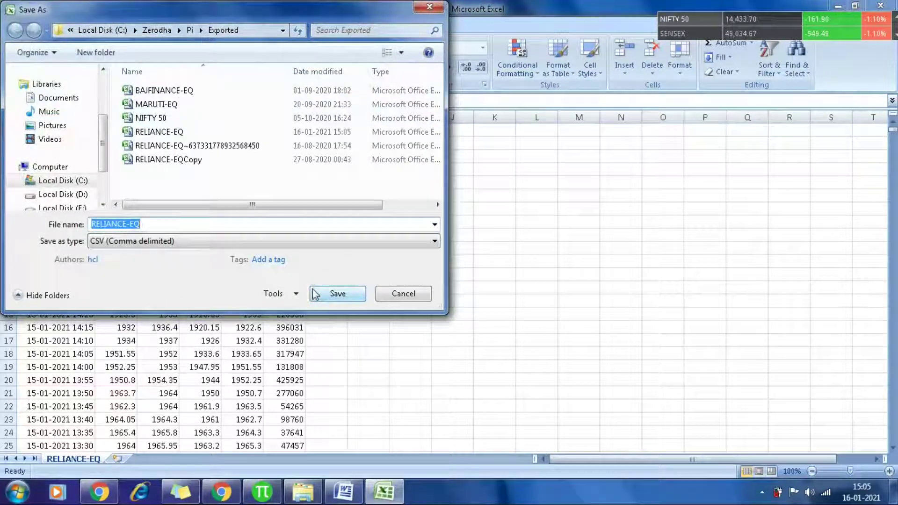
click(327, 293)
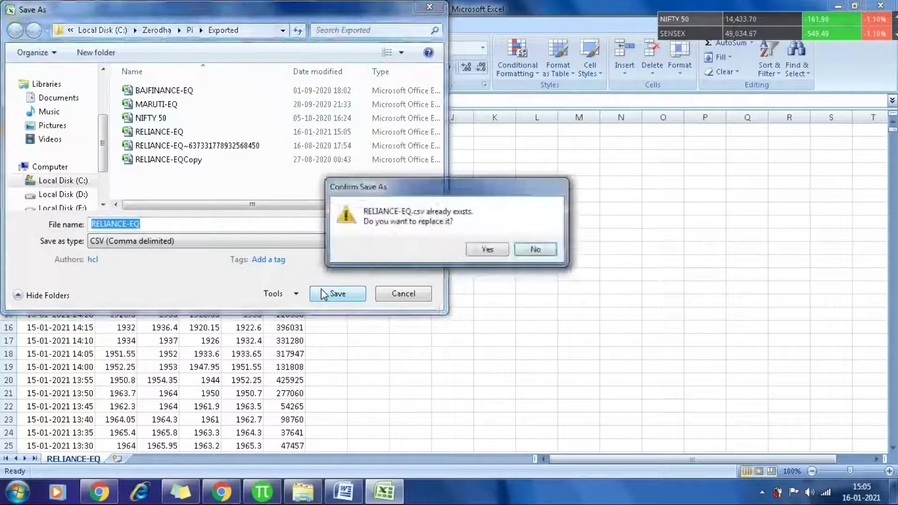
click(486, 249)
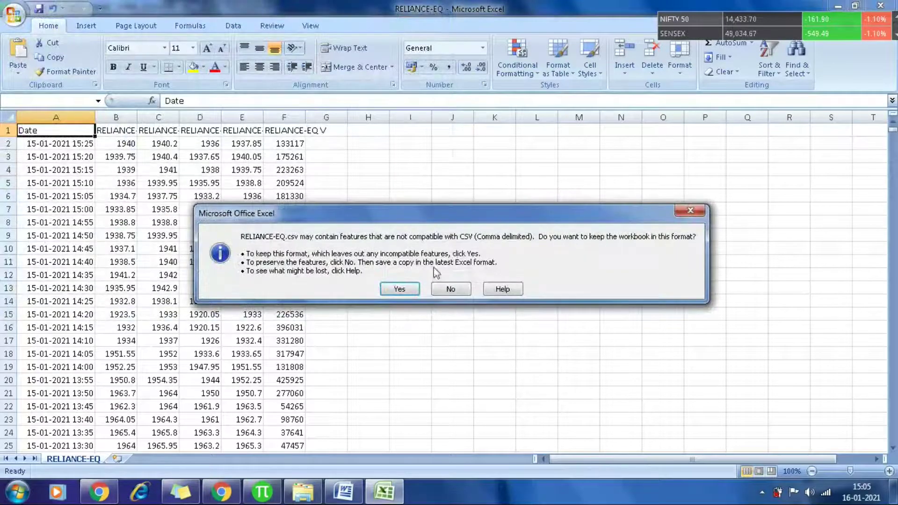
click(411, 287)
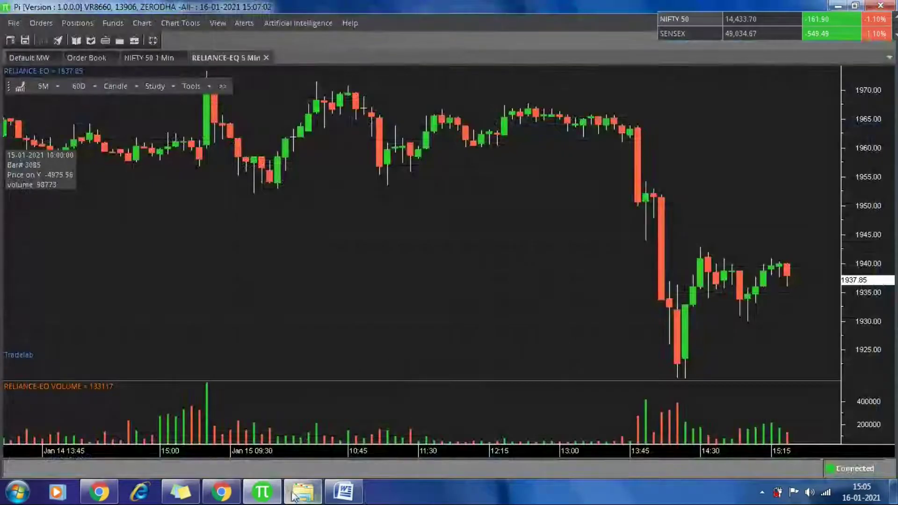
Open the folder C:\Zerodha\Pi\Exported in a maximized Windows Explorer window to view the exported files.
click(291, 498)
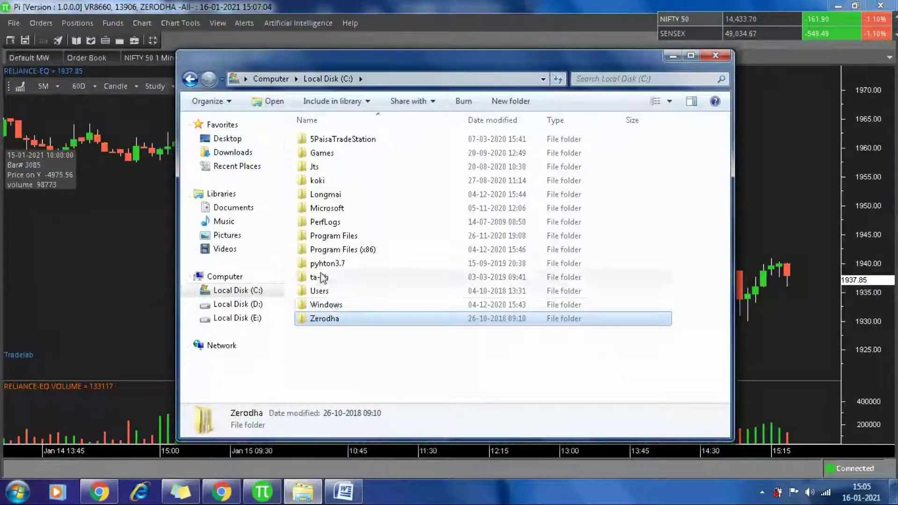
double_click(322, 319)
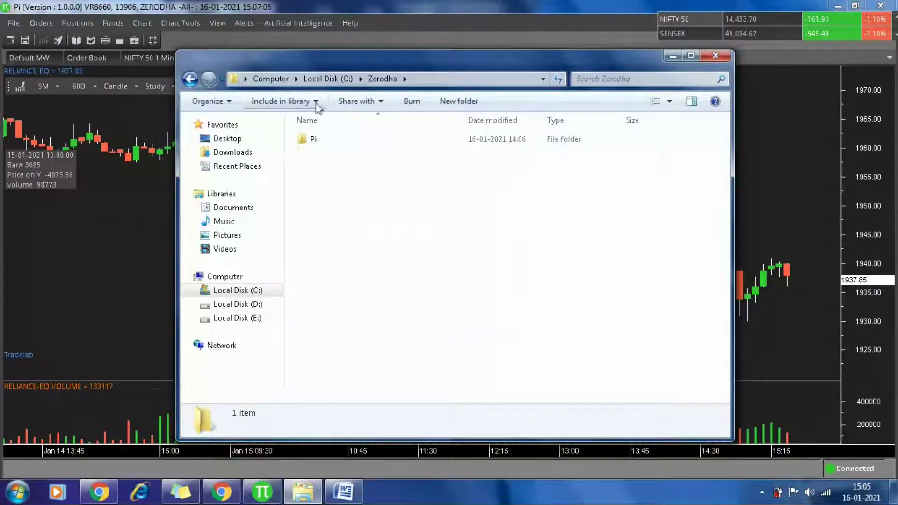
double_click(335, 140)
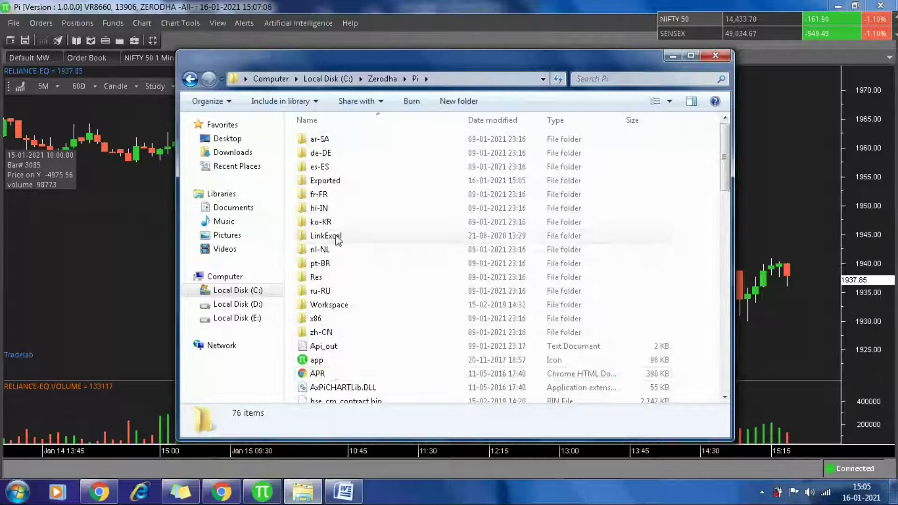
double_click(346, 181)
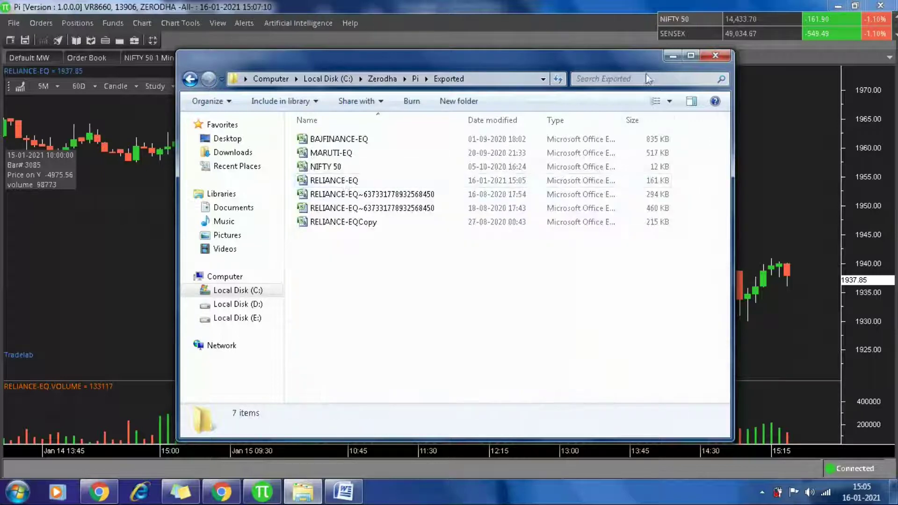
click(691, 56)
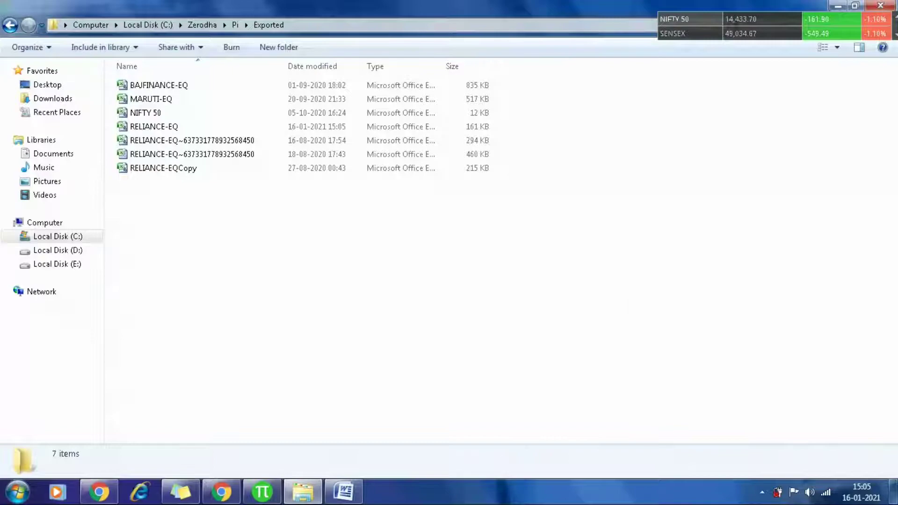
click(344, 491)
drag(369, 380, 229, 380)
click(398, 378)
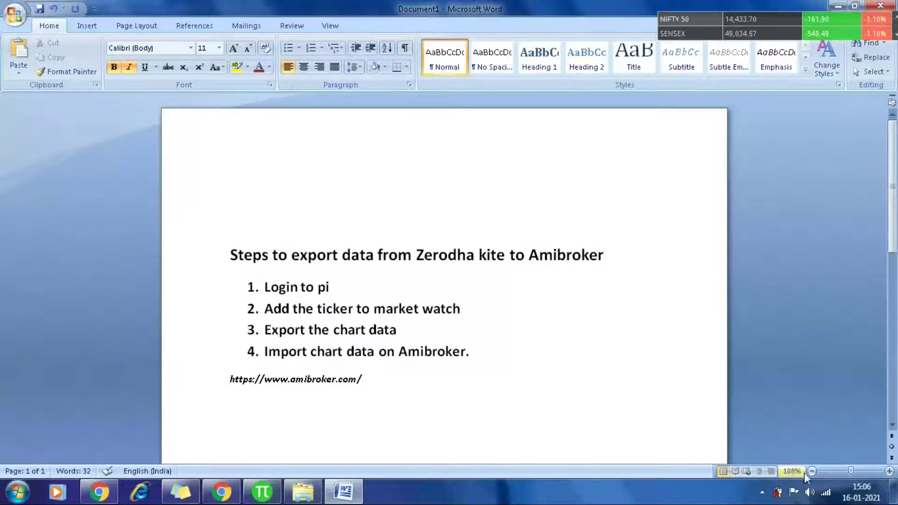
Show the desktop and launch AmiBroker x64.
click(893, 493)
click(893, 493)
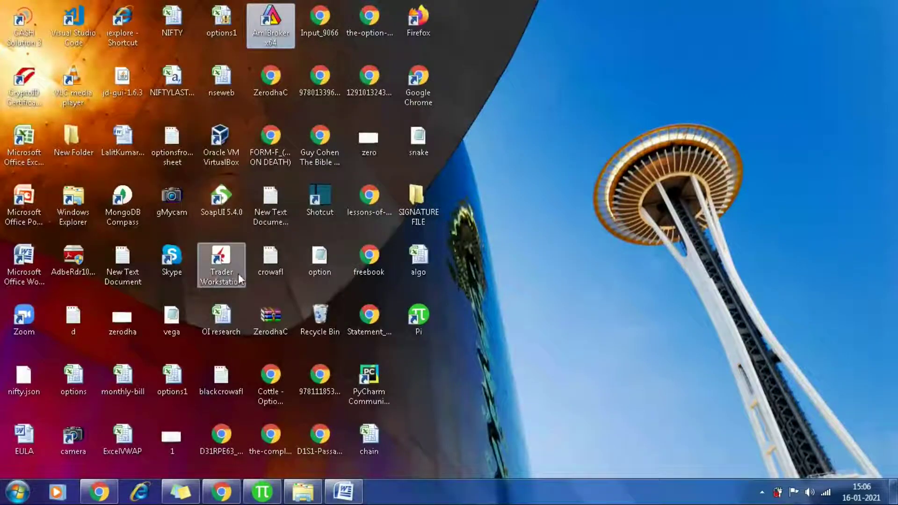
double_click(270, 28)
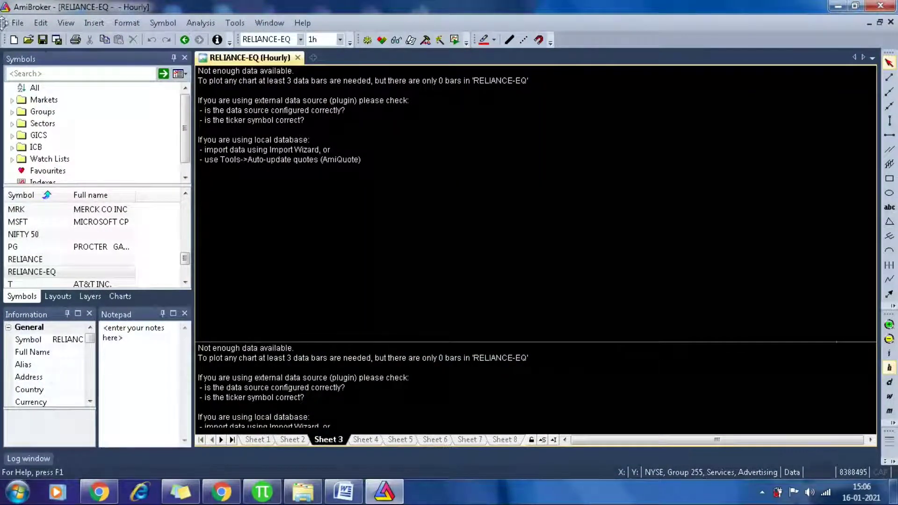
Start AmiBroker's Import Wizard, pick RELIANCE-EQ.csv from the Exported folder and continue to the field definitions.
click(17, 22)
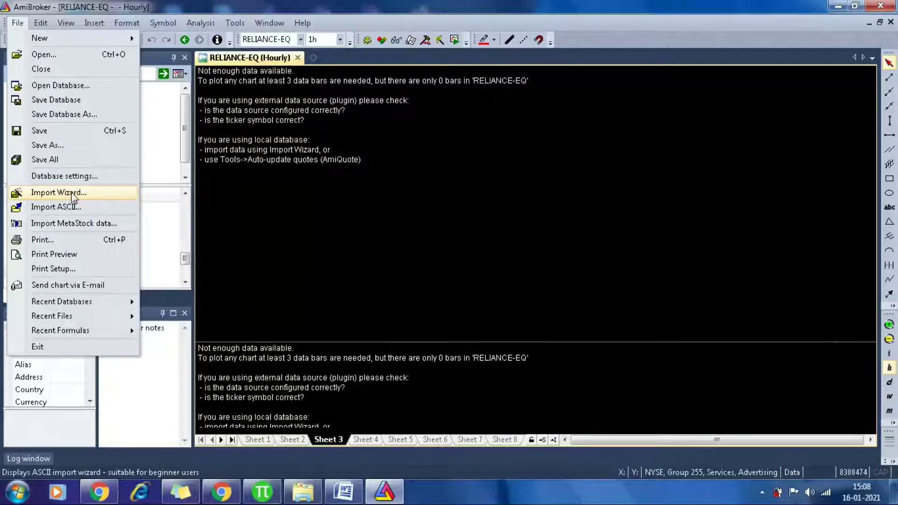
click(73, 197)
click(460, 199)
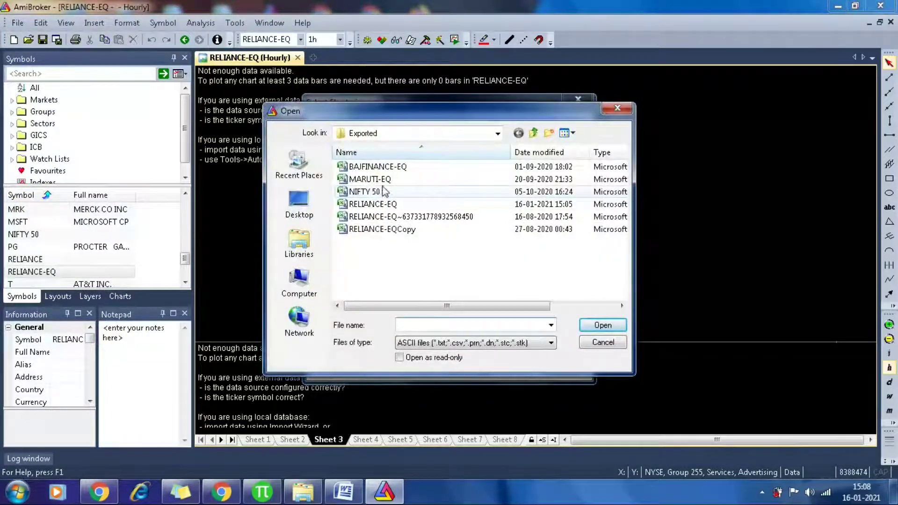
click(386, 205)
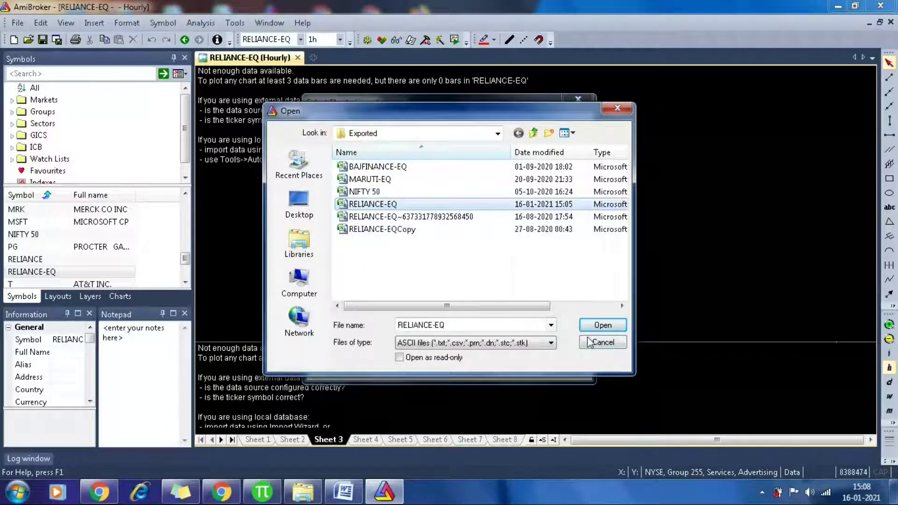
click(602, 324)
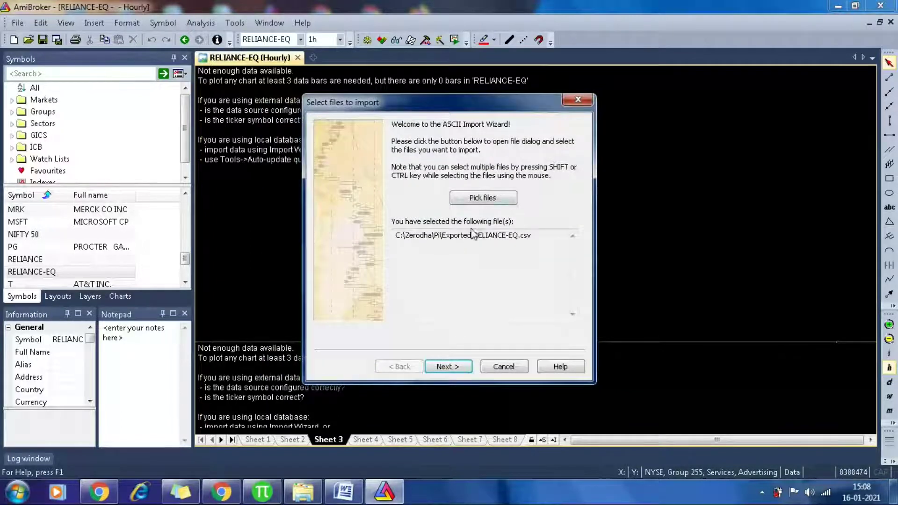
click(450, 367)
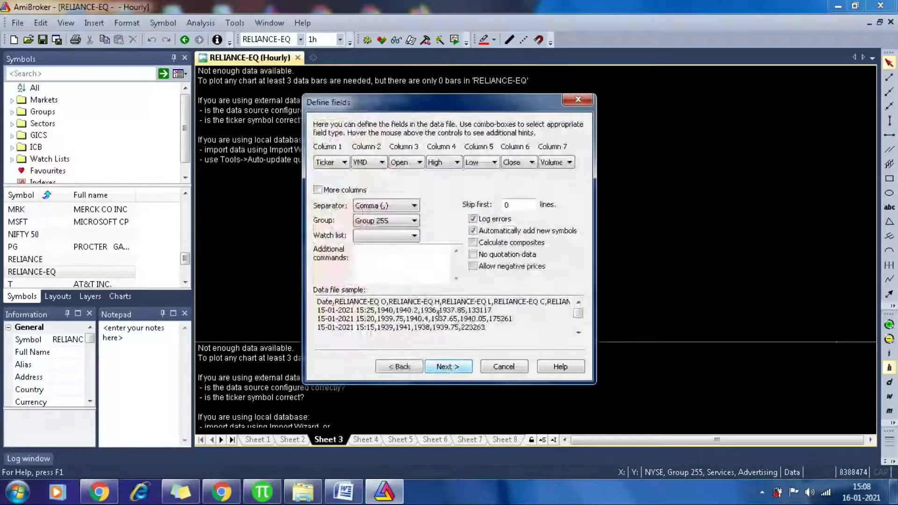
Set the field type of Column 1 to DMY and open the field type choices for Column 2.
click(333, 163)
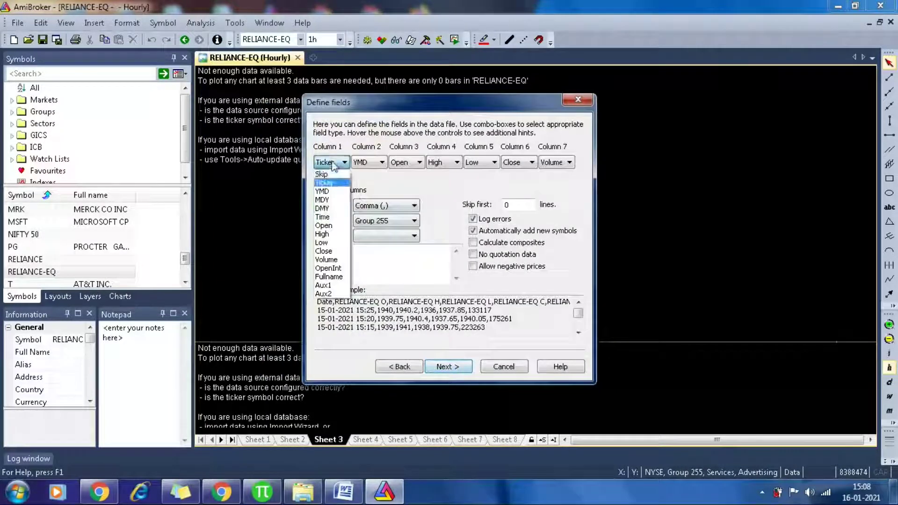
click(330, 209)
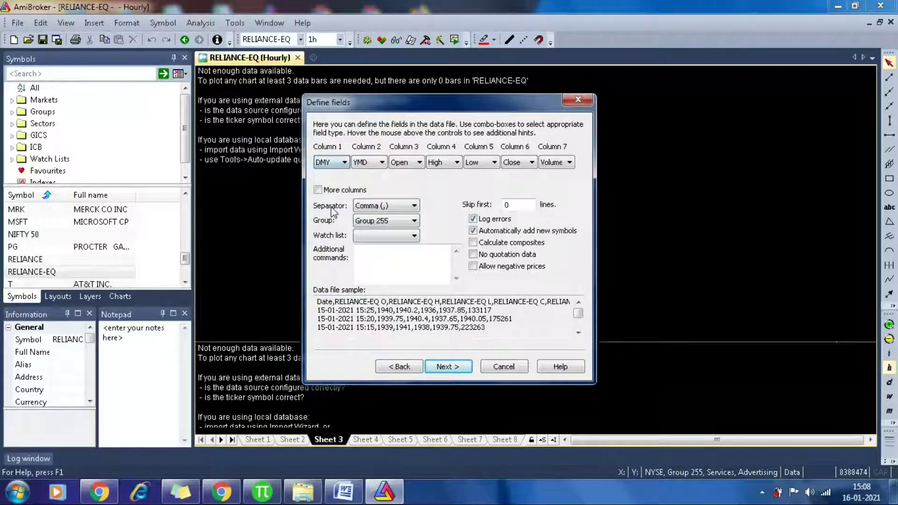
click(378, 164)
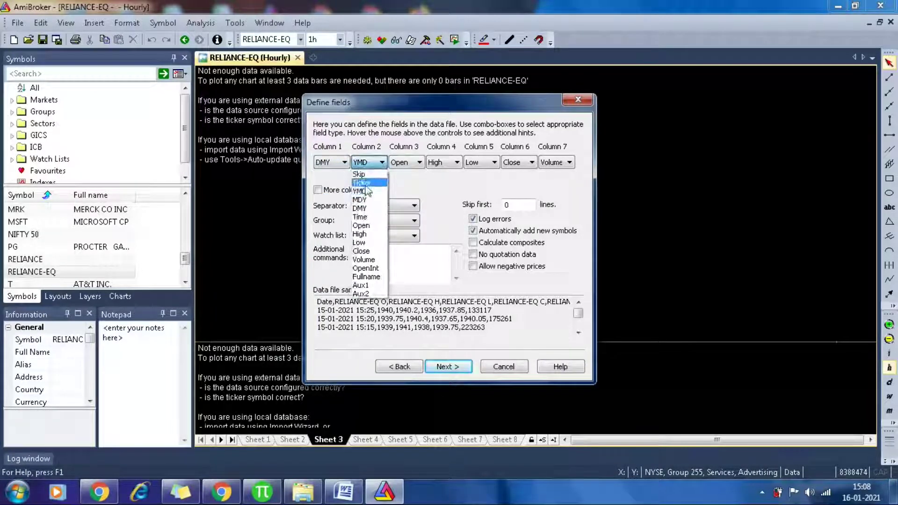
click(380, 164)
click(380, 165)
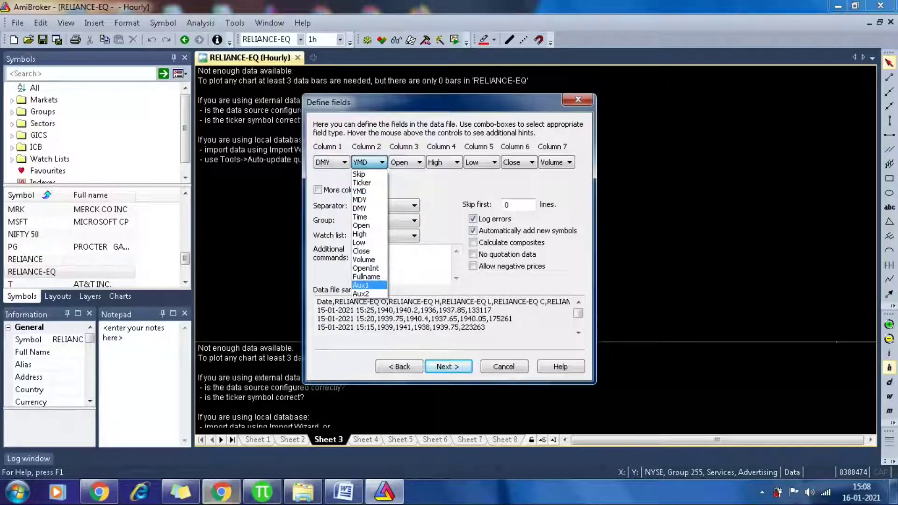
Open RELIANCE-EQ from the Exported folder in Excel and widen column A to examine the dates and column order.
click(303, 491)
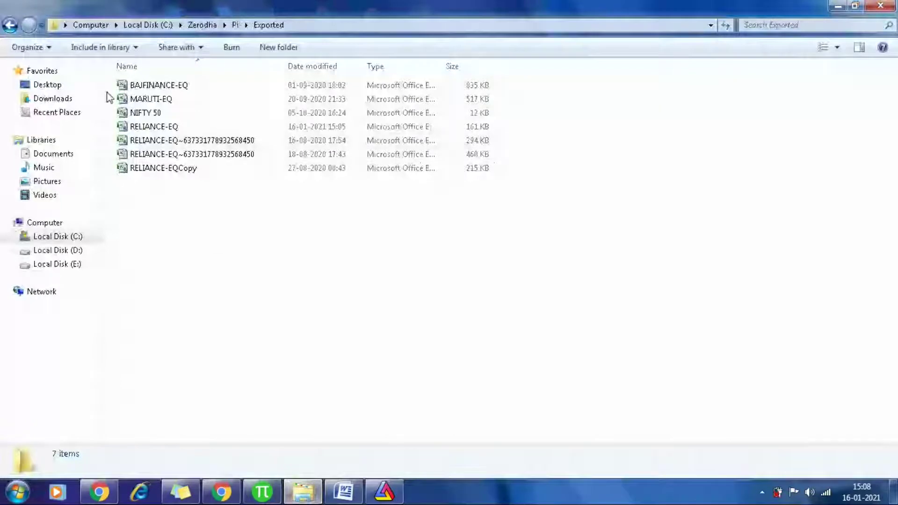
double_click(141, 130)
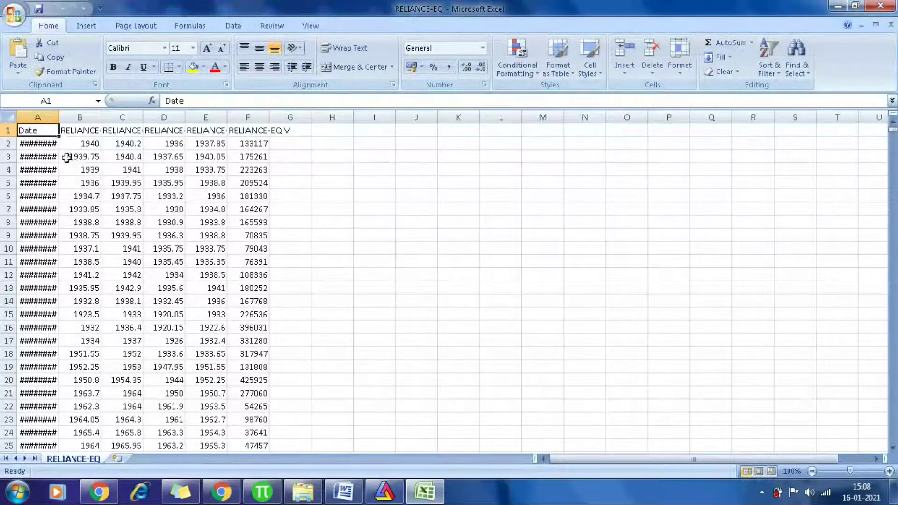
drag(59, 117, 150, 117)
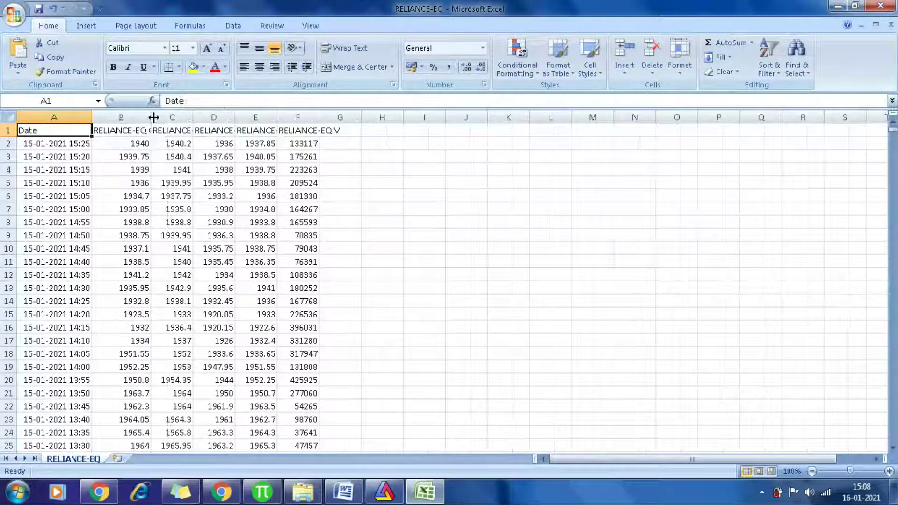
Return to AmiBroker's import field definitions and set Columns 2 to 5 to Open, High, Low and Close.
click(378, 492)
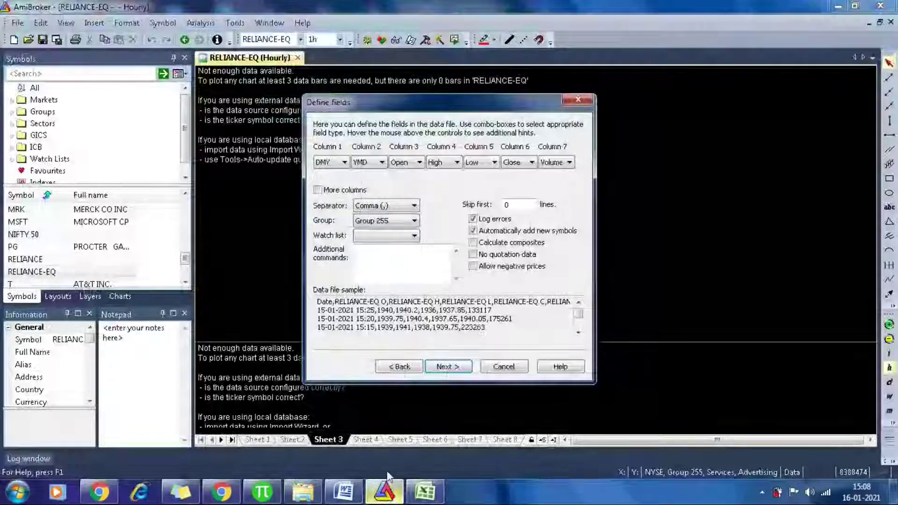
click(382, 162)
click(361, 226)
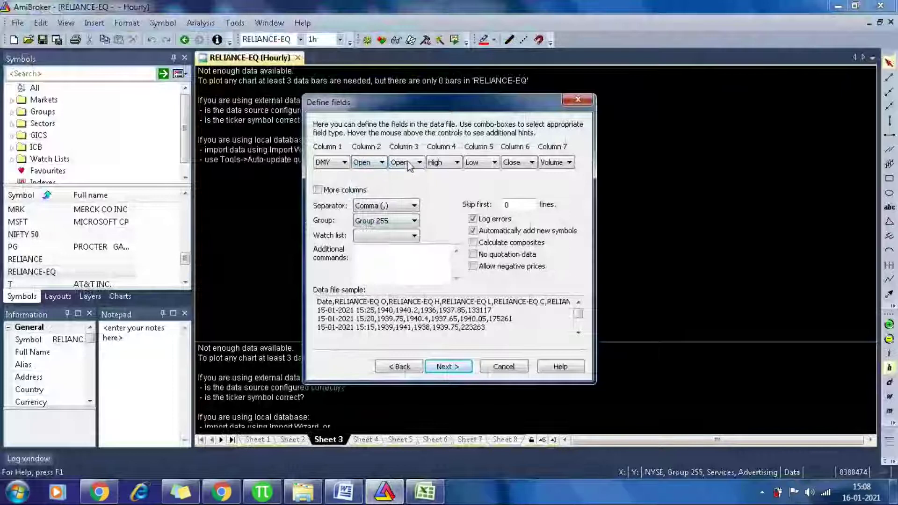
click(406, 163)
click(405, 234)
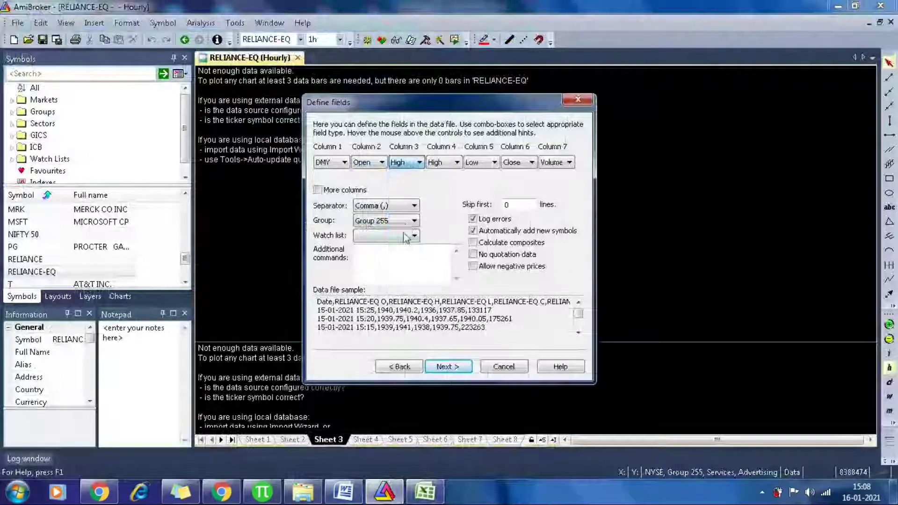
click(444, 162)
click(434, 242)
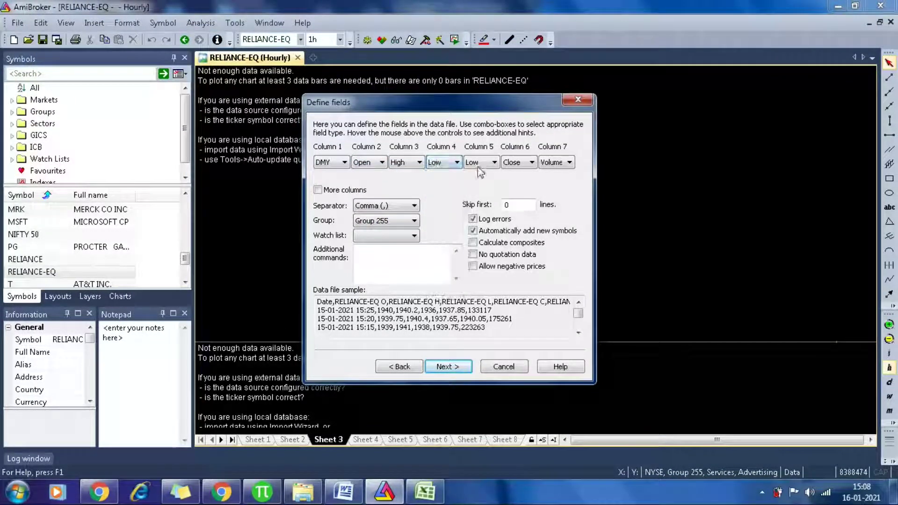
click(487, 162)
click(474, 251)
Set the field type of Column 6 to Volume and Column 7 to Skip.
click(522, 162)
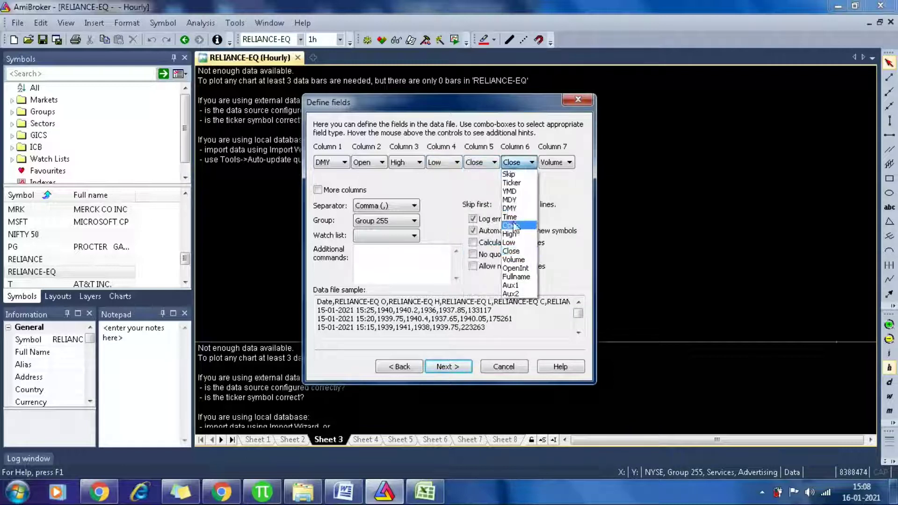
click(513, 259)
click(558, 163)
click(559, 162)
click(559, 162)
click(547, 176)
Set the import to skip the first 1 line and finish the wizard with the default additional settings.
click(506, 206)
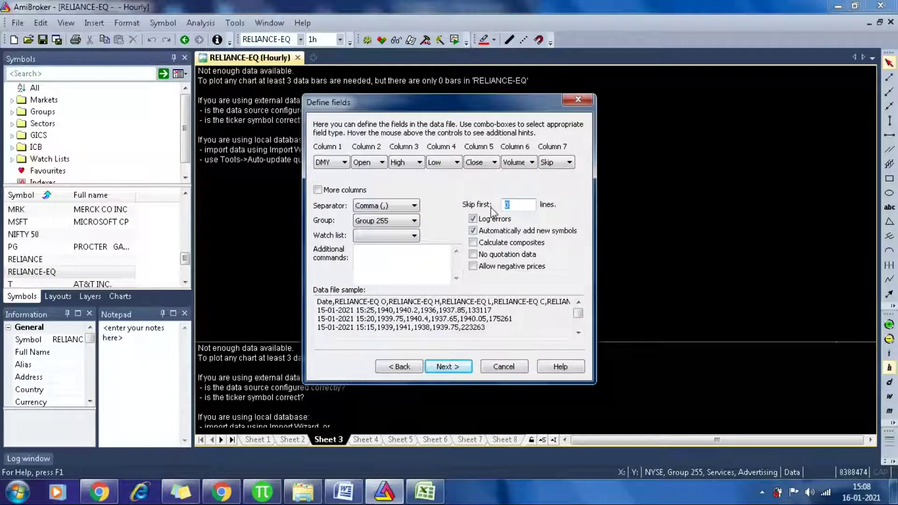
text(1)
click(438, 367)
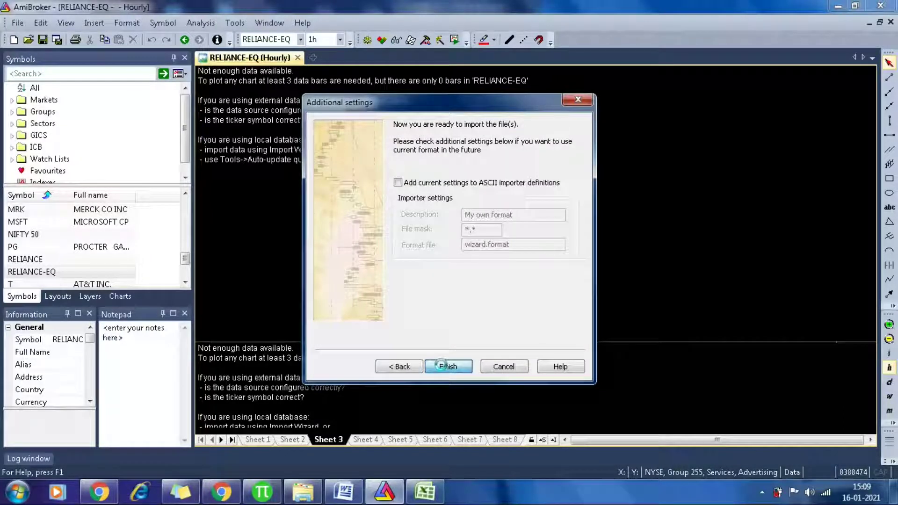
click(442, 365)
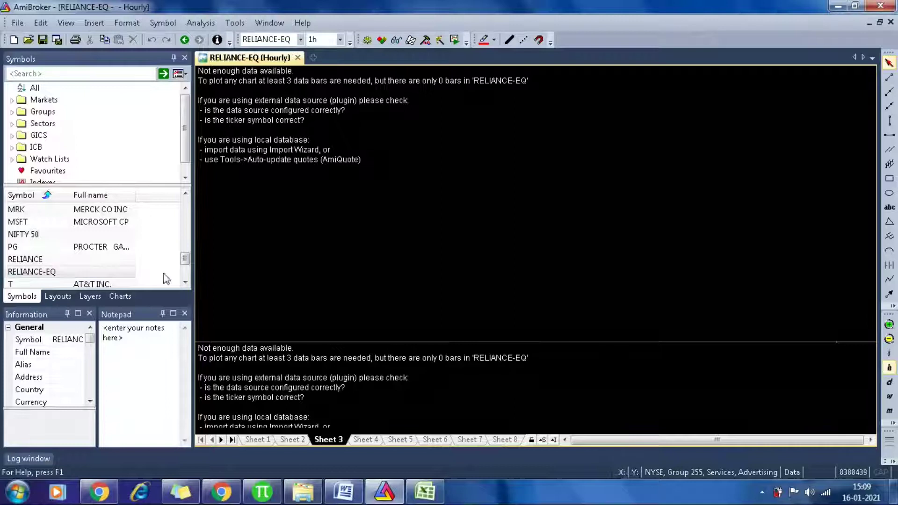
Select the symbol RELIANCE-EQ and look through its chart sheets for imported data, ending on Sheet 1.
click(185, 283)
click(185, 283)
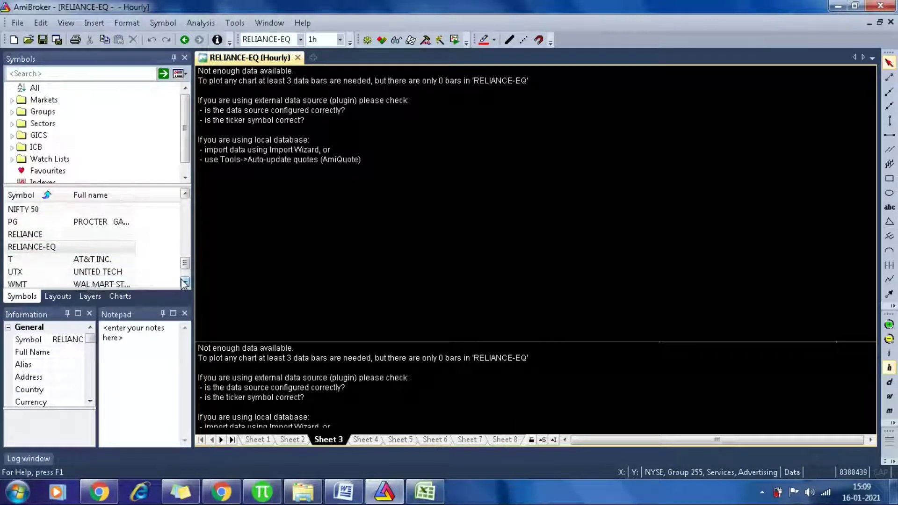
click(43, 247)
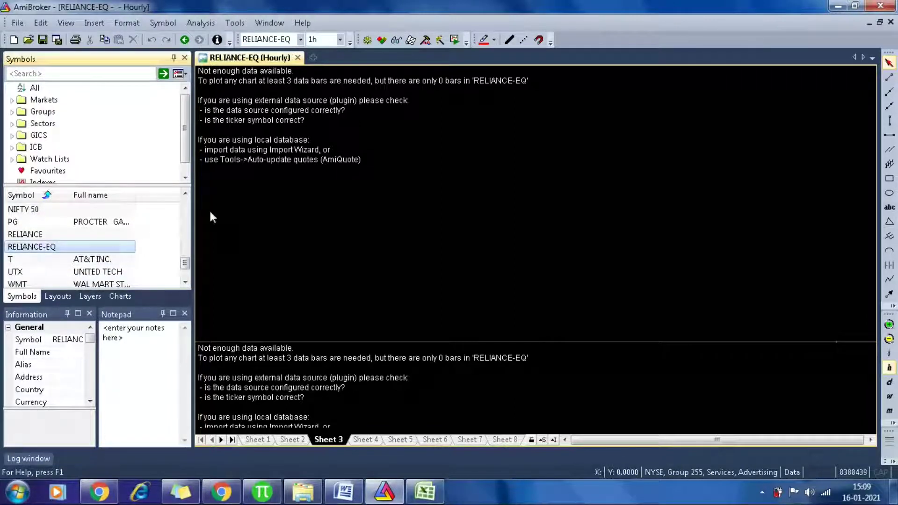
click(291, 439)
click(348, 439)
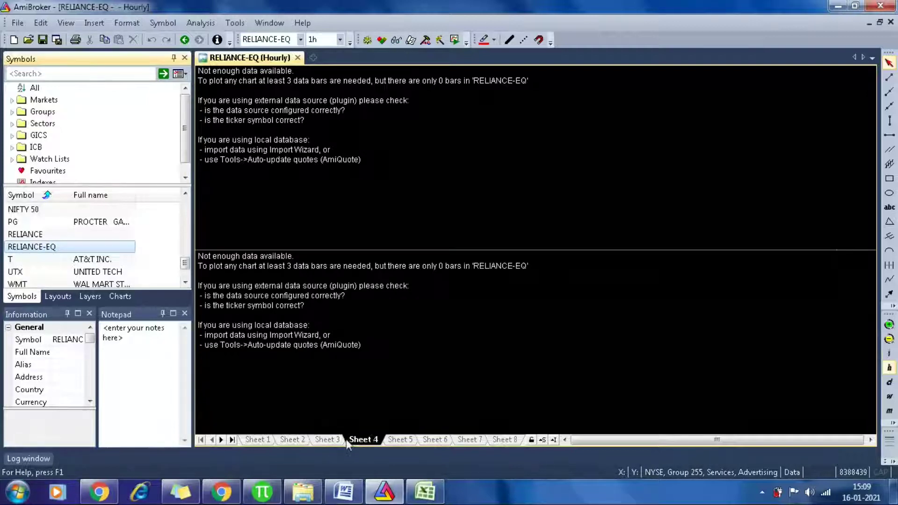
click(396, 440)
click(430, 440)
click(462, 439)
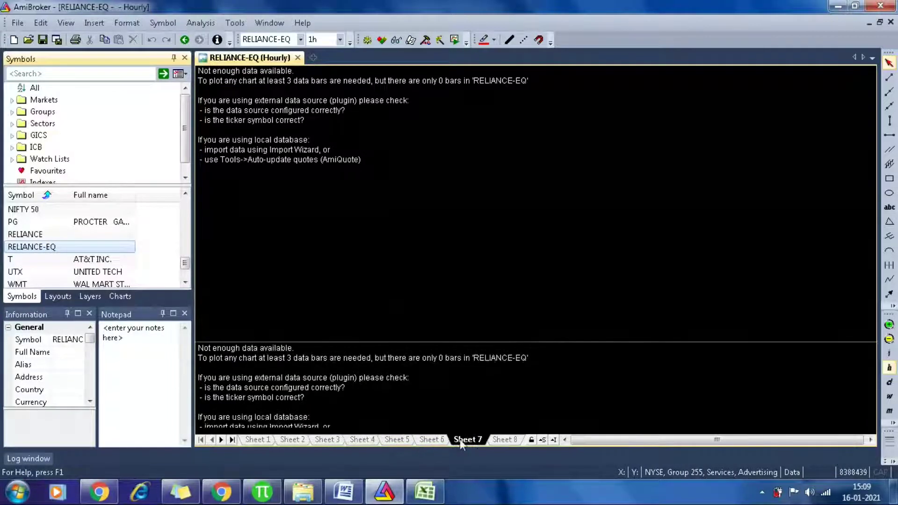
click(280, 439)
click(263, 441)
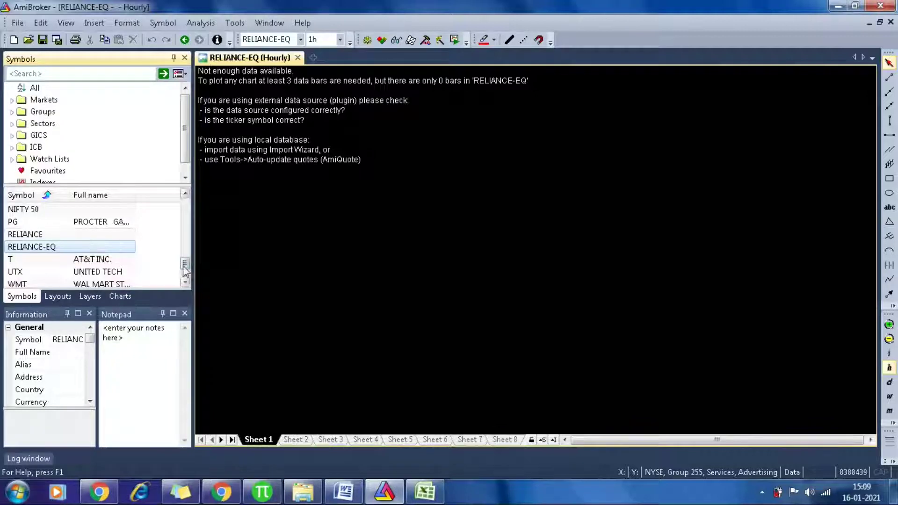
Browse the end of the symbol list and check the charts of RELIANCE and RELIANCE-EQ.
click(185, 283)
click(185, 283)
click(185, 282)
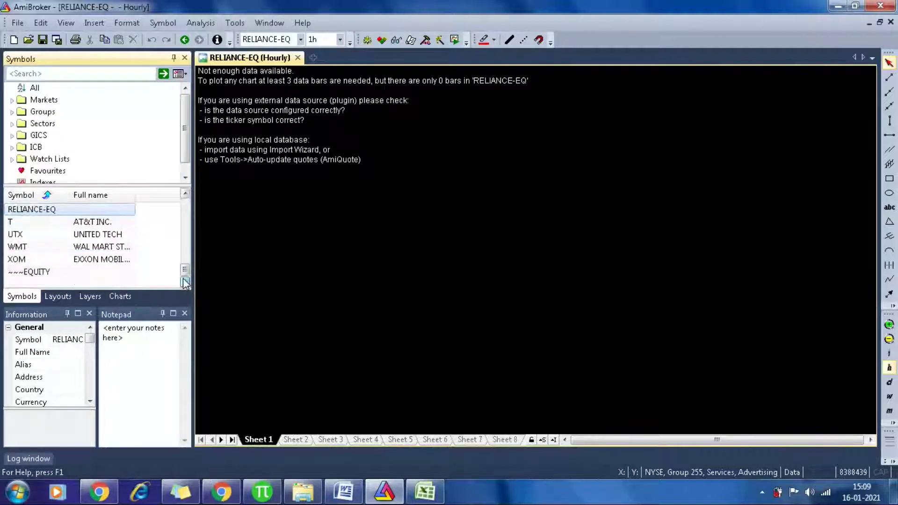
click(185, 193)
click(185, 193)
click(57, 222)
click(56, 233)
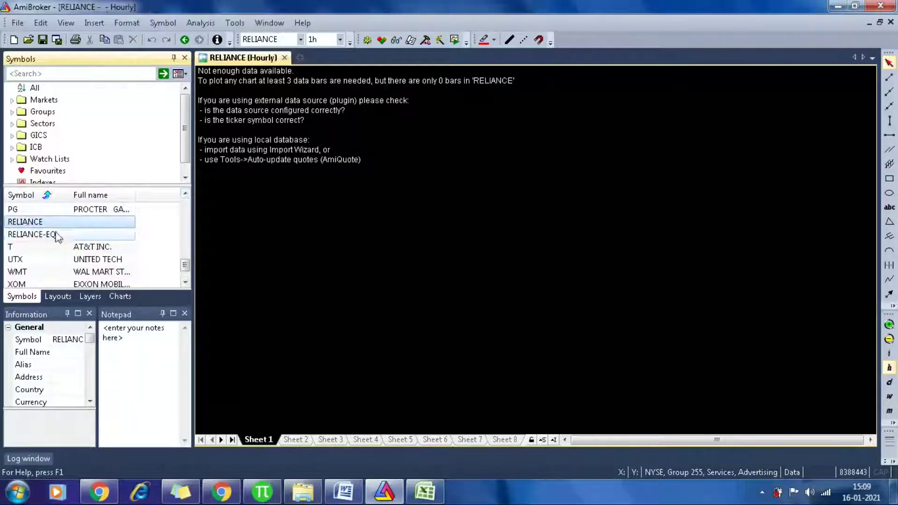
Check the RELIANCE-EQ charts on Sheets 2 through 8, then go back to Sheet 1.
click(303, 440)
click(323, 439)
click(354, 439)
click(393, 440)
click(419, 439)
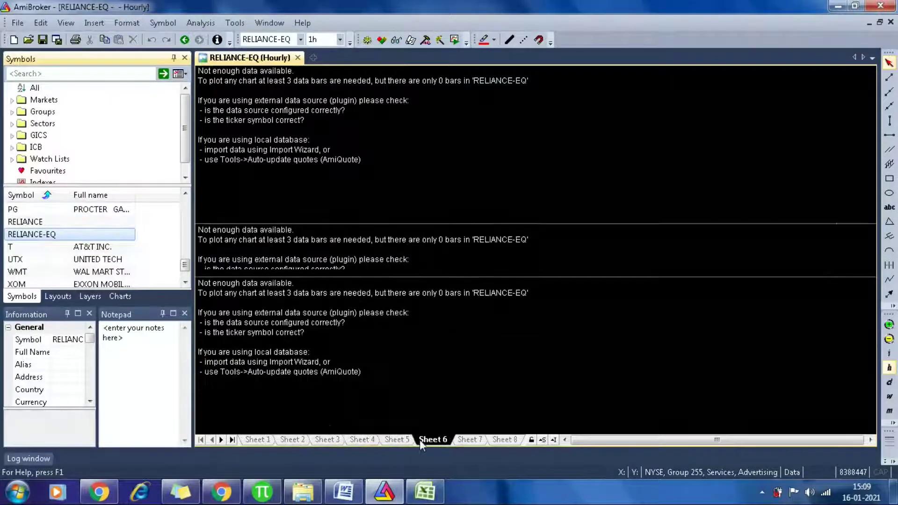
click(465, 439)
click(501, 439)
click(242, 440)
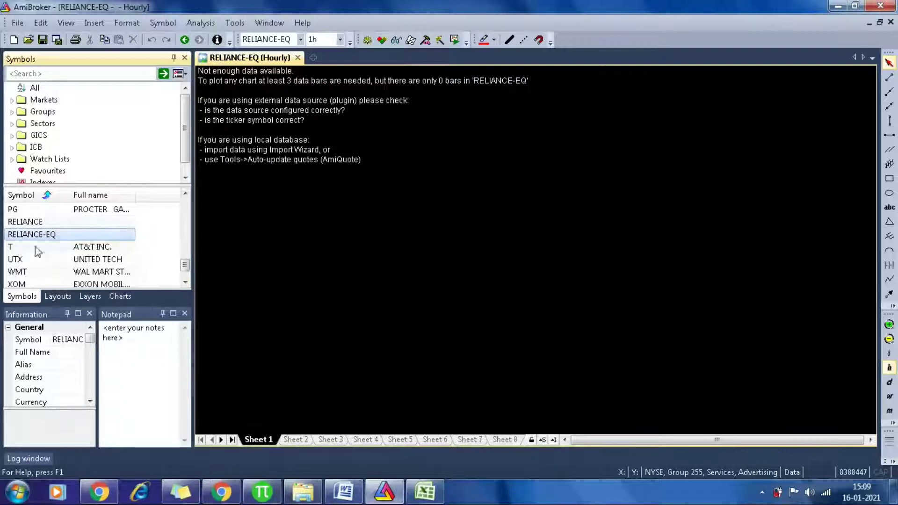
Reopen RELIANCE-EQ from the Exported folder in Excel, discarding the earlier changes, and widen column A.
click(298, 495)
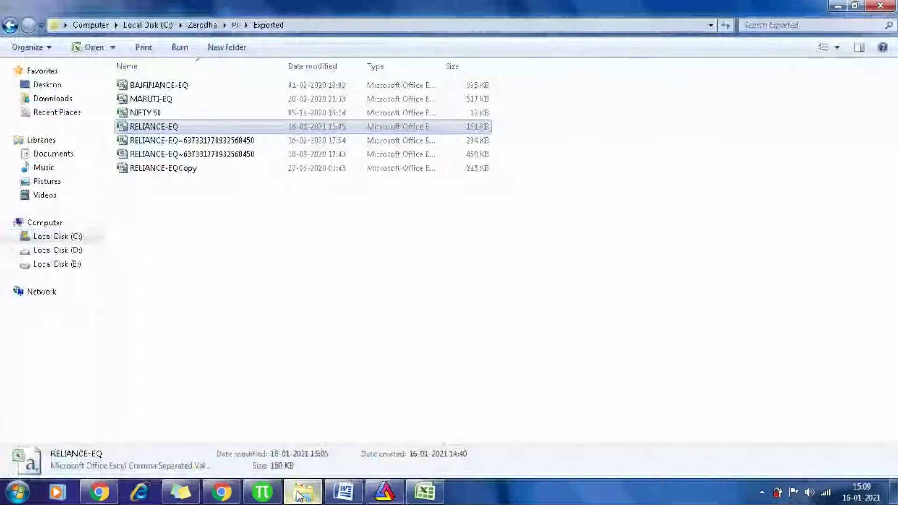
double_click(146, 128)
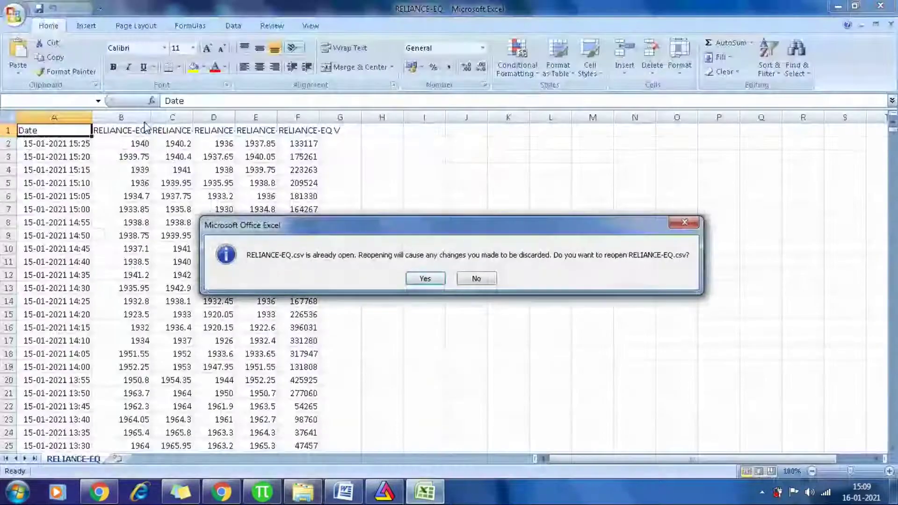
click(426, 279)
drag(57, 117, 82, 118)
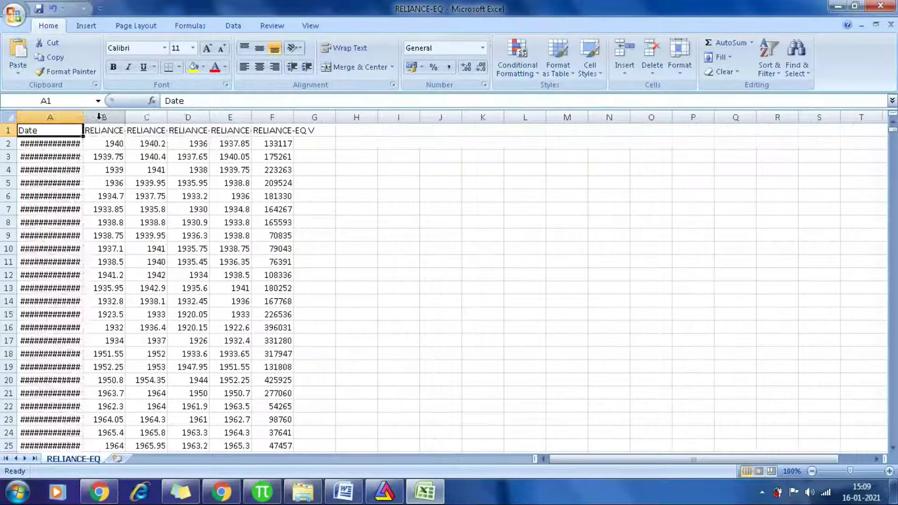
Insert a blank column B beside the Date column and paste a copy of all the Date column's data into it.
right_click(93, 118)
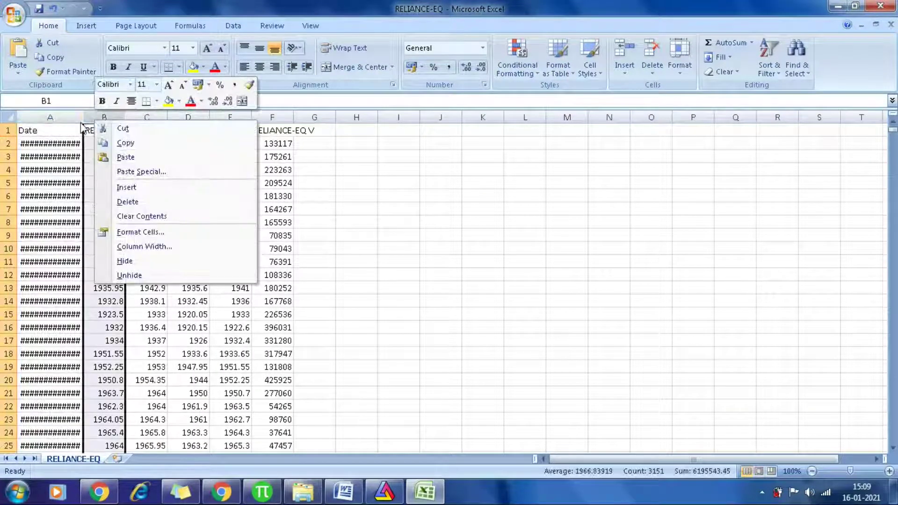
click(126, 187)
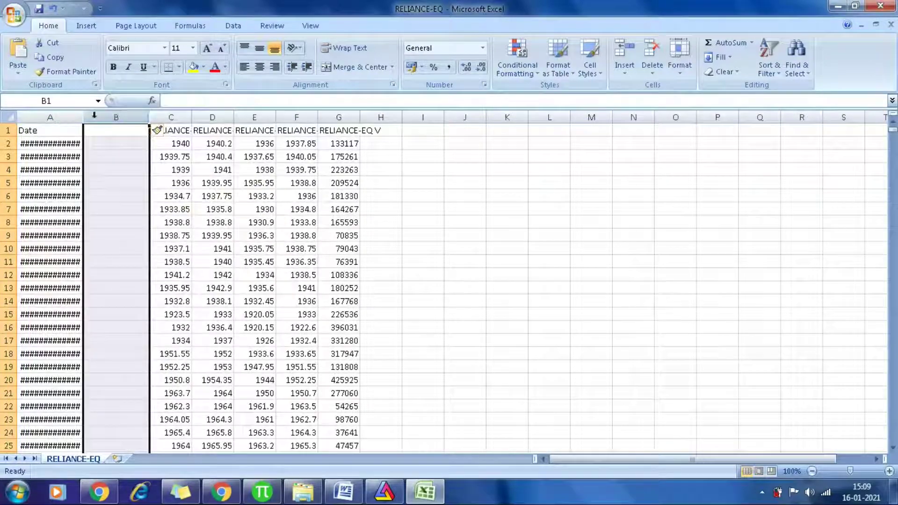
click(57, 134)
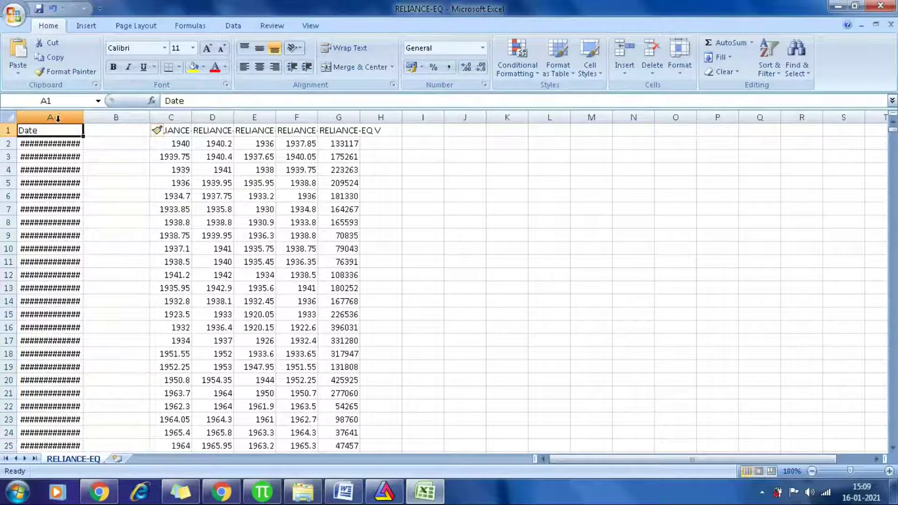
key(ctrl+shift+Down)
key(ctrl+c)
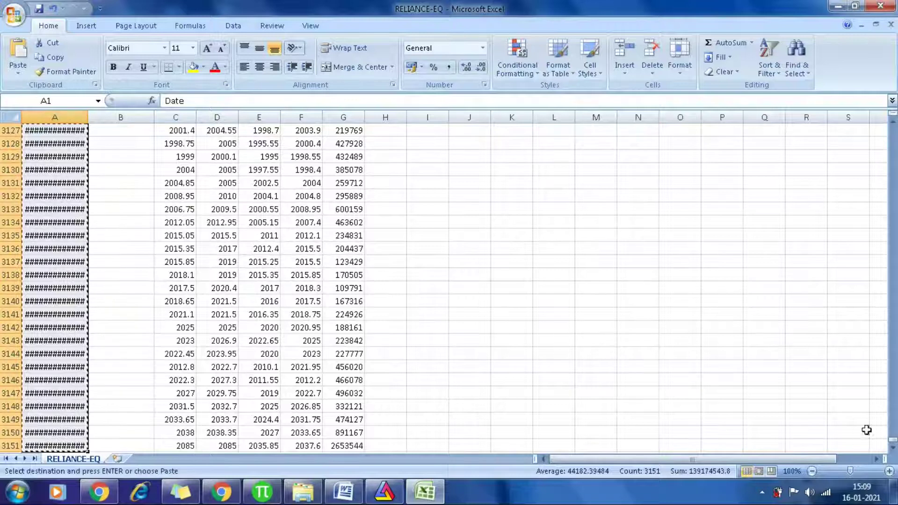
drag(892, 440, 894, 435)
key(ctrl+Home)
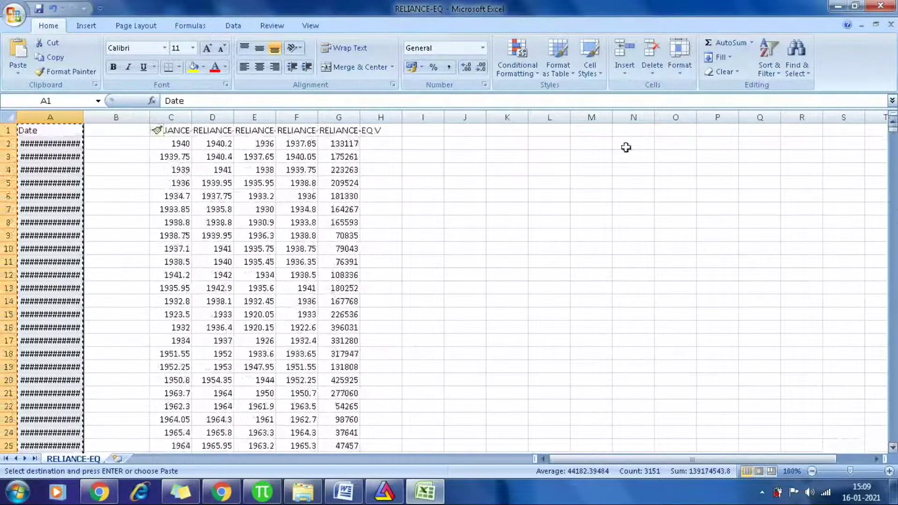
click(116, 131)
key(ctrl+v)
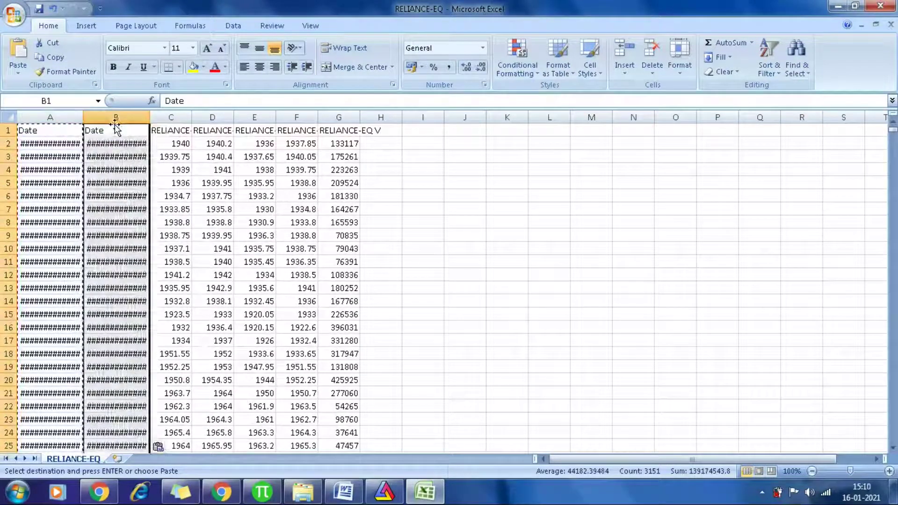
Rename the headers in A1 and B1 to DATE and TIME, and widen columns A and B to fit their values.
double_click(110, 134)
drag(110, 134, 66, 130)
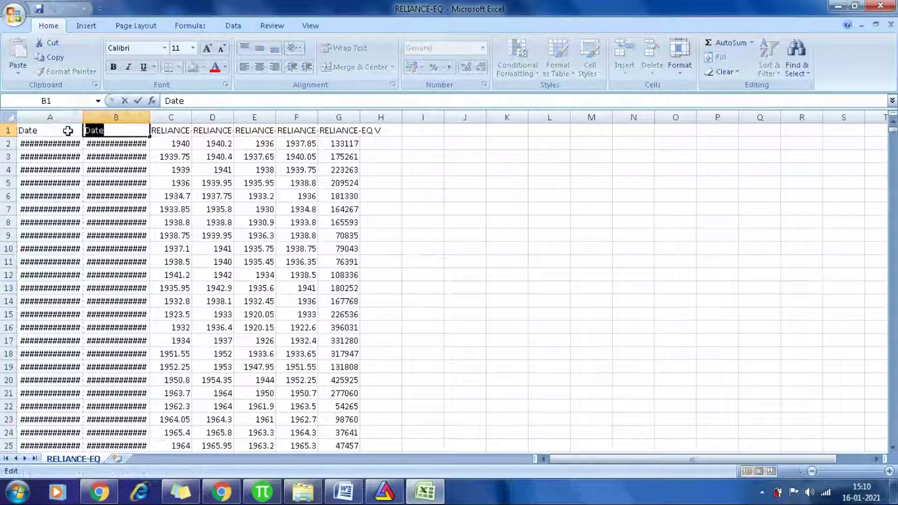
text(ti)
click(76, 128)
text(me)
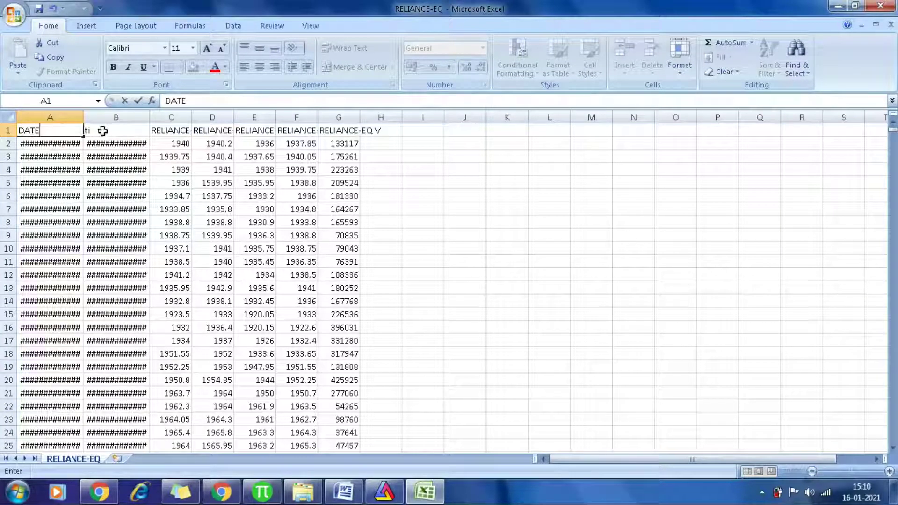
click(101, 131)
double_click(106, 130)
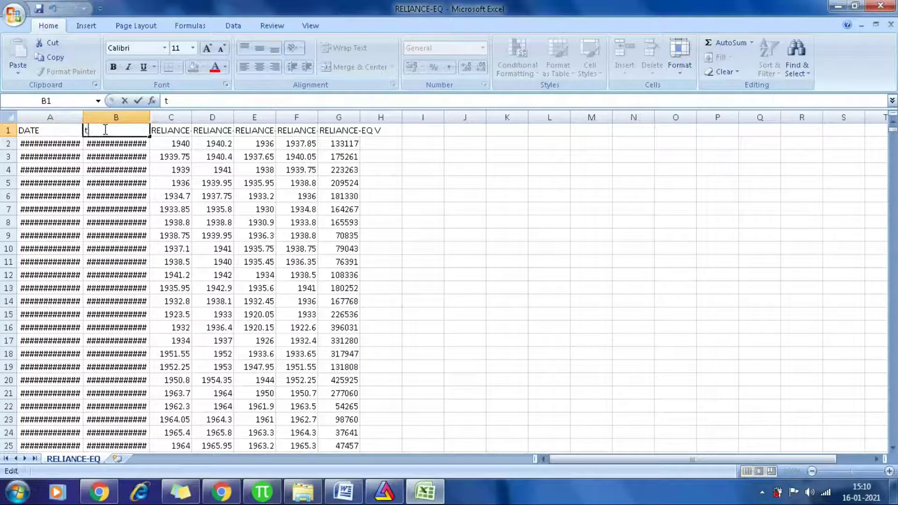
text(time)
click(340, 298)
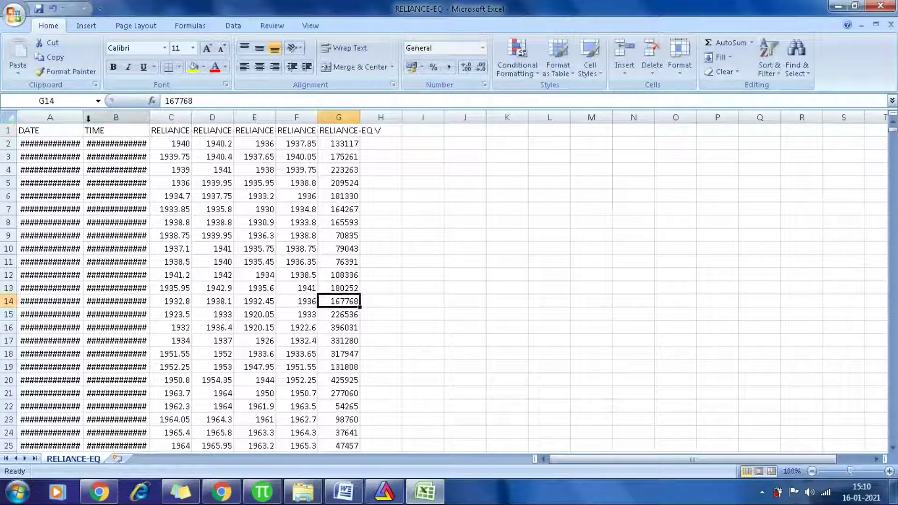
drag(83, 116, 96, 116)
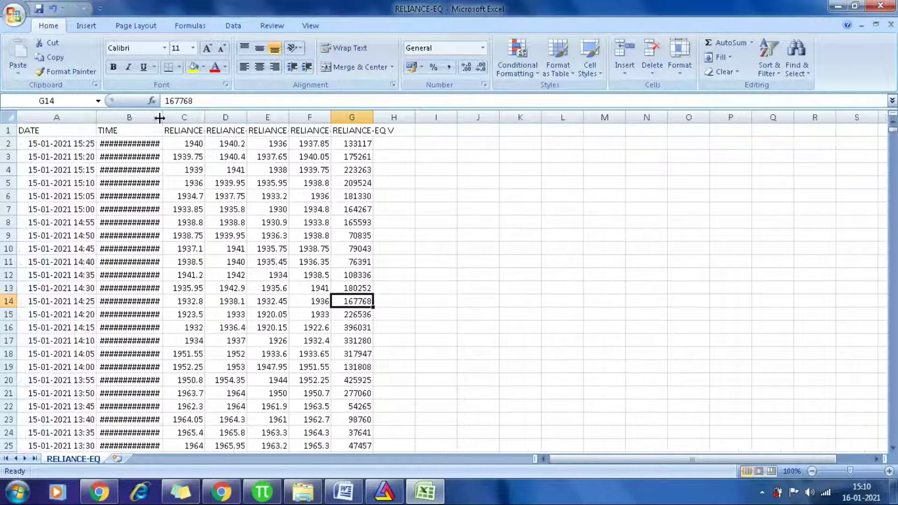
drag(163, 117, 179, 117)
Format the whole DATE column as a date, using the non-asterisk 14-03-2001 type.
click(56, 117)
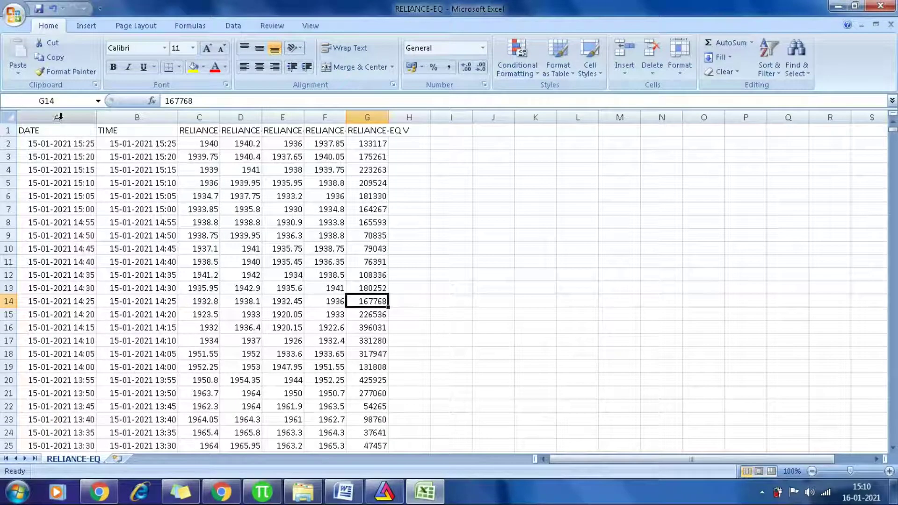
right_click(63, 120)
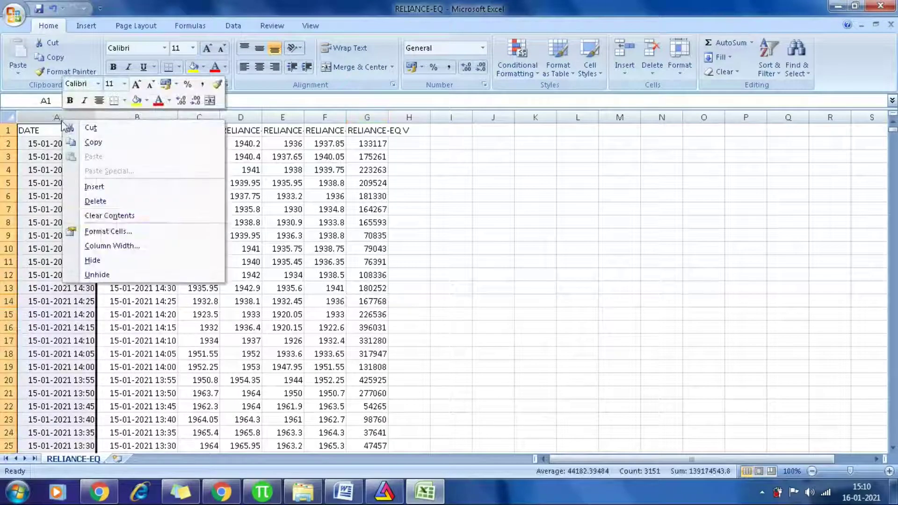
click(106, 232)
click(26, 166)
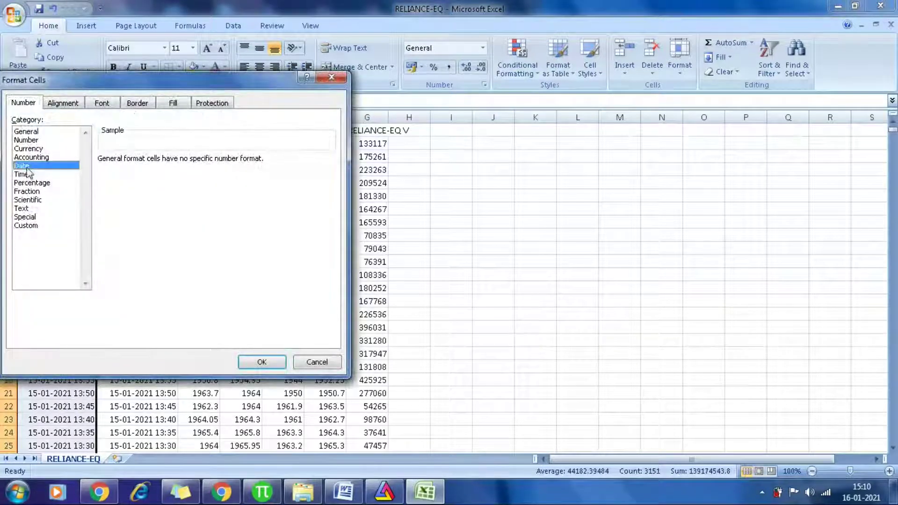
click(115, 187)
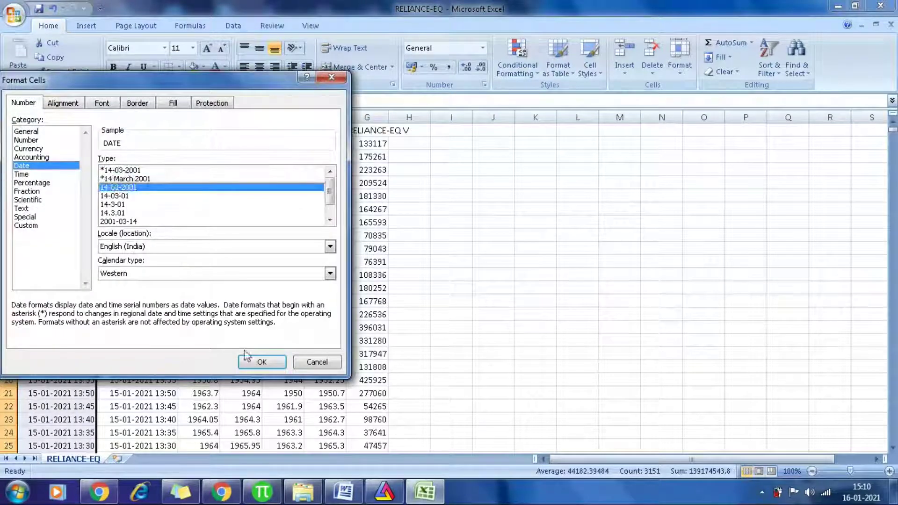
click(259, 362)
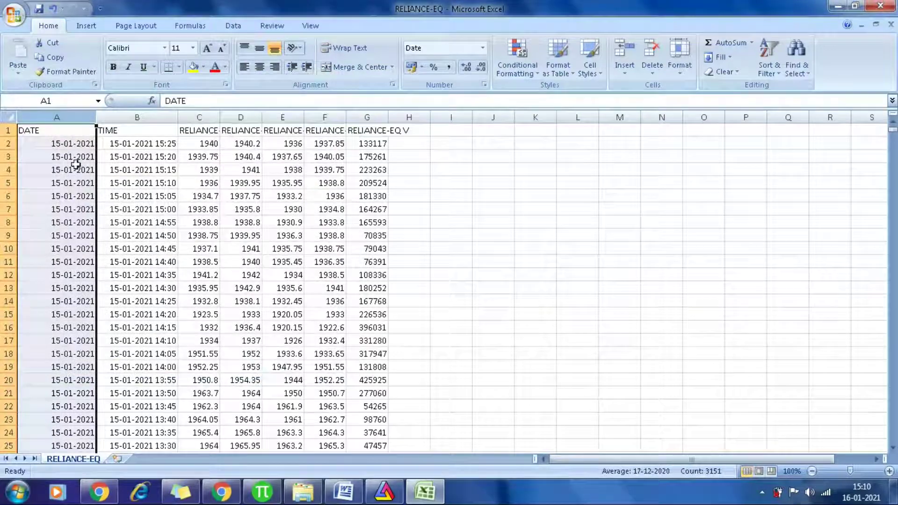
Format the whole TIME column as a time, using the first non-asterisk 13:30:55 type.
click(130, 117)
right_click(130, 118)
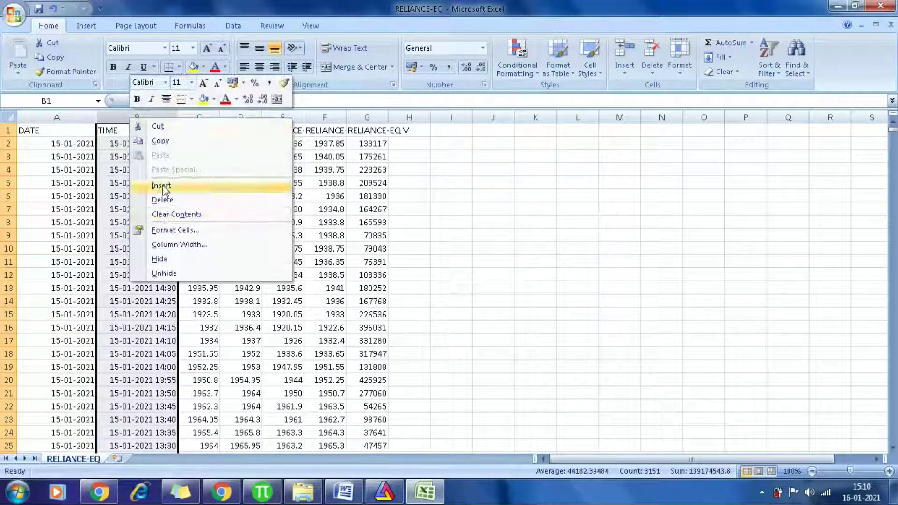
click(165, 231)
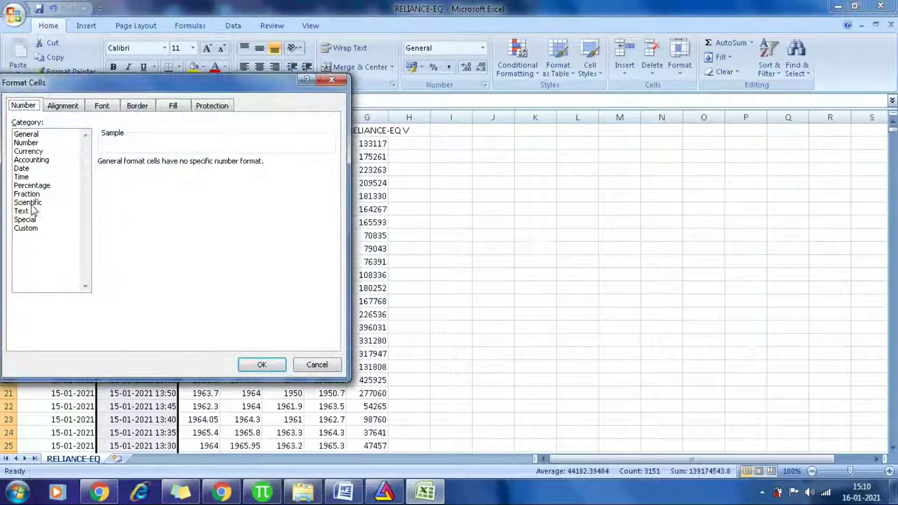
click(23, 177)
click(119, 182)
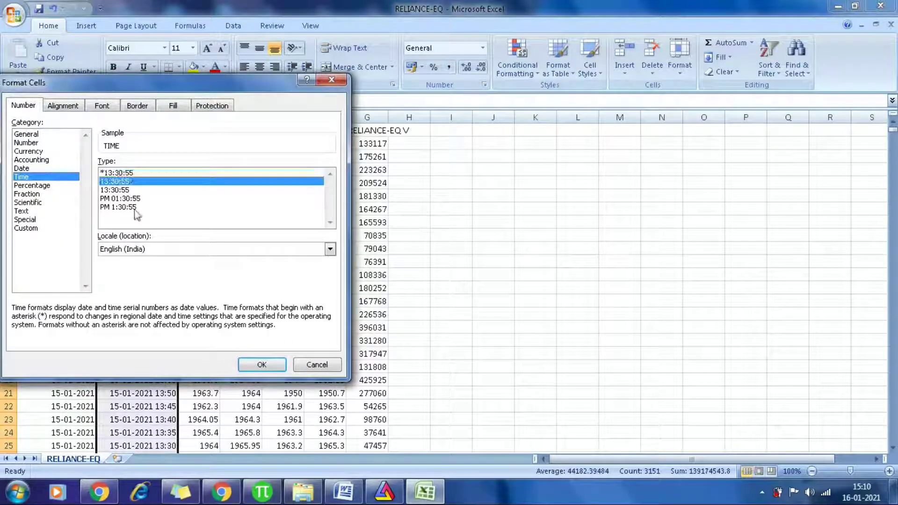
click(262, 365)
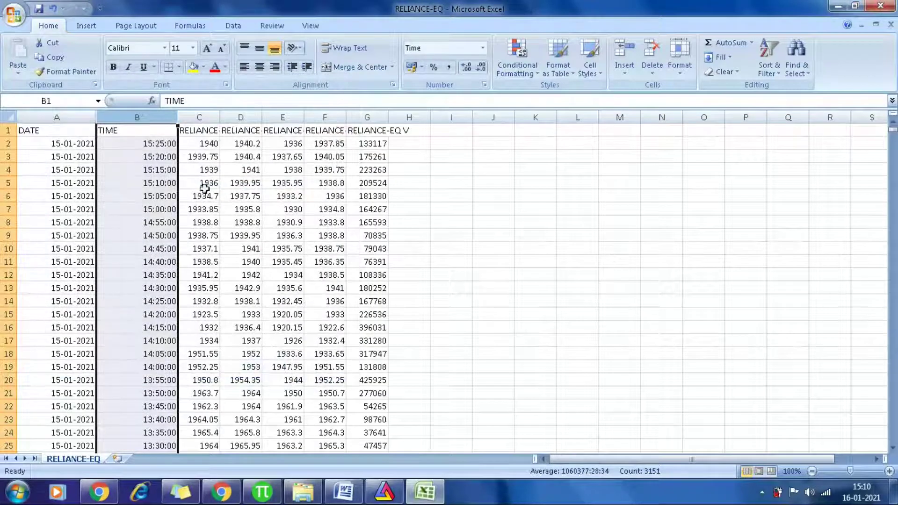
Save RELIANCE-EQ in CSV format, replacing the existing file, and close Excel.
key(ctrl+s)
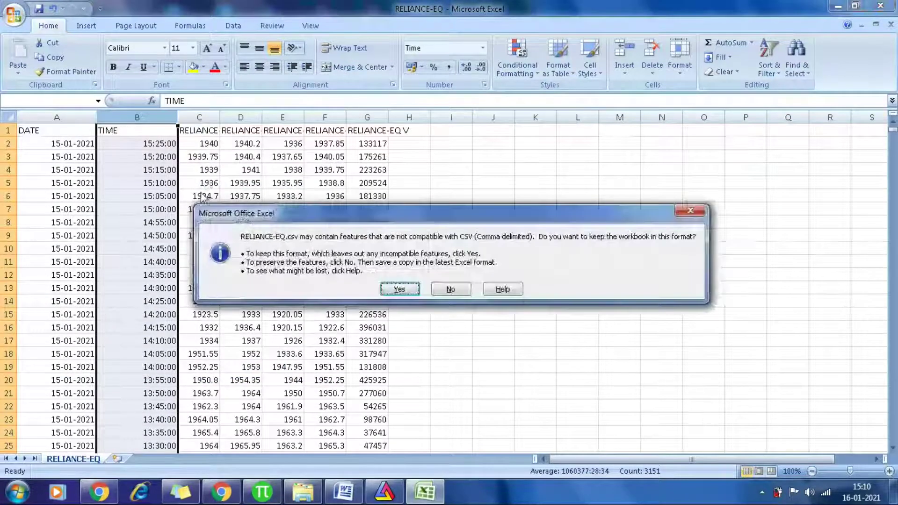
click(399, 289)
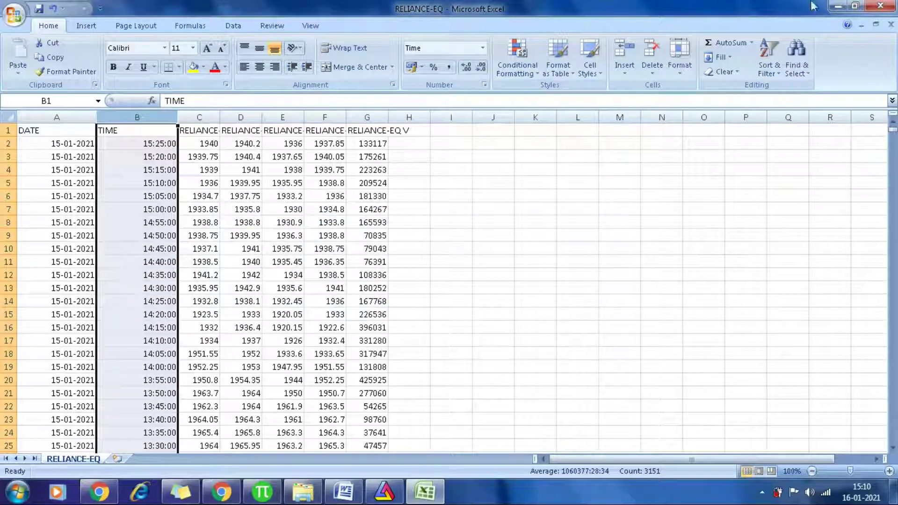
click(880, 5)
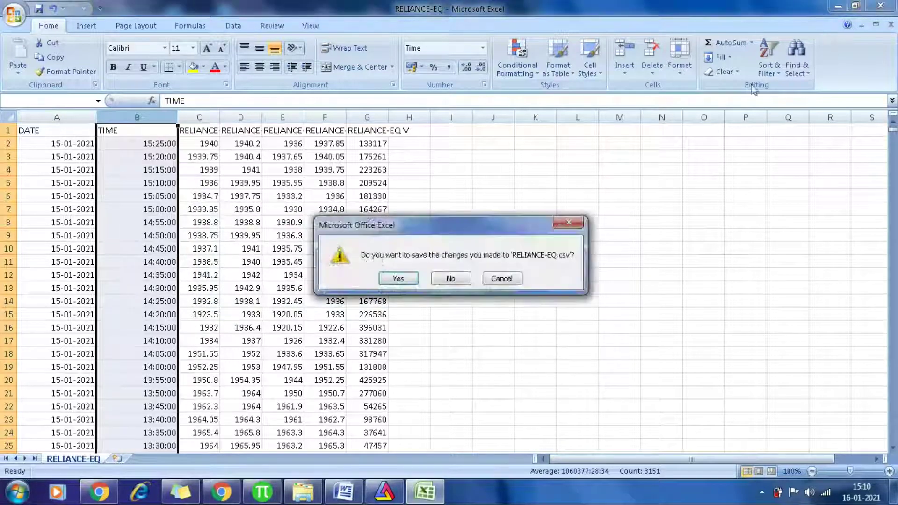
click(411, 280)
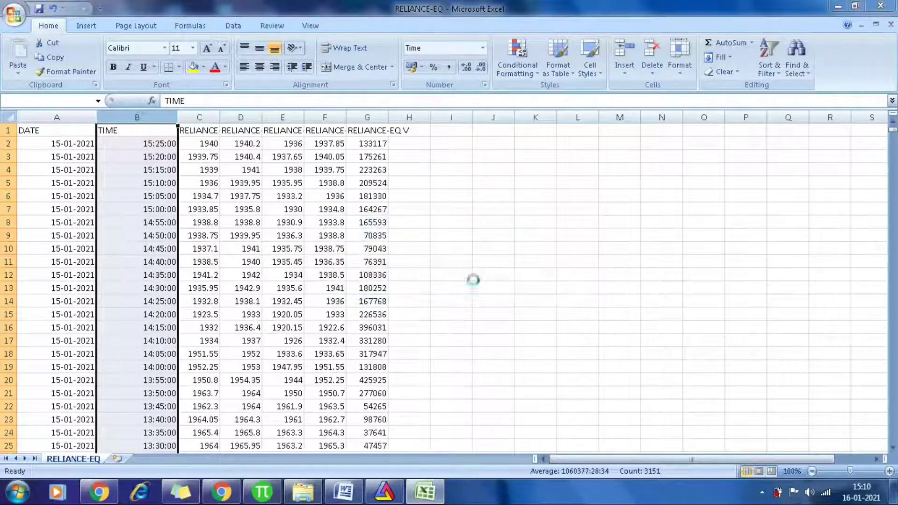
click(331, 297)
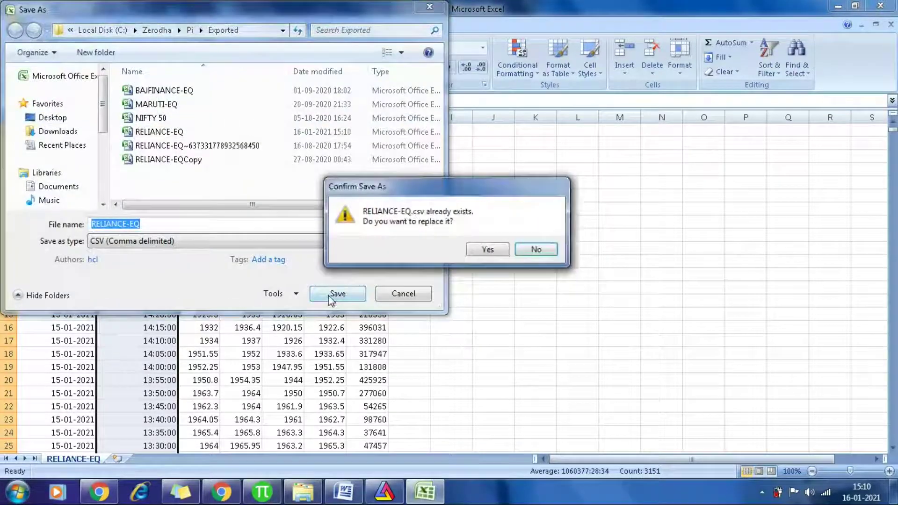
click(488, 250)
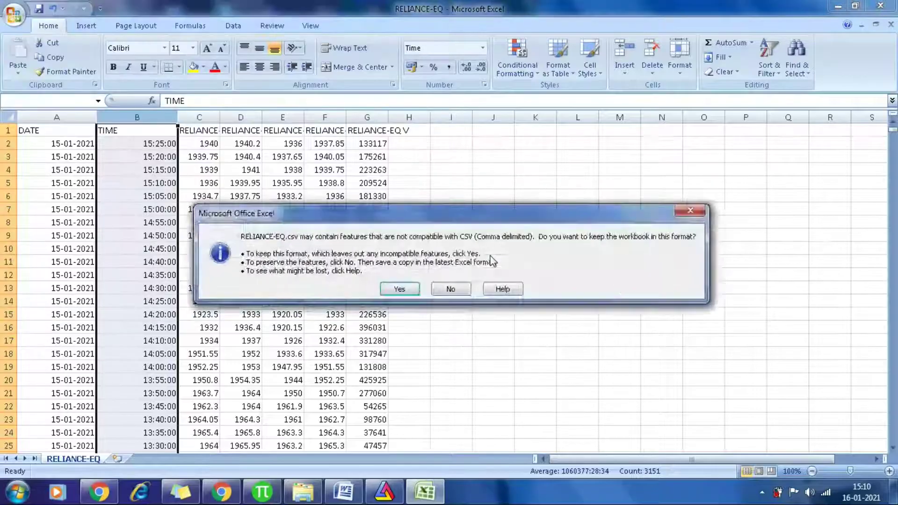
click(399, 289)
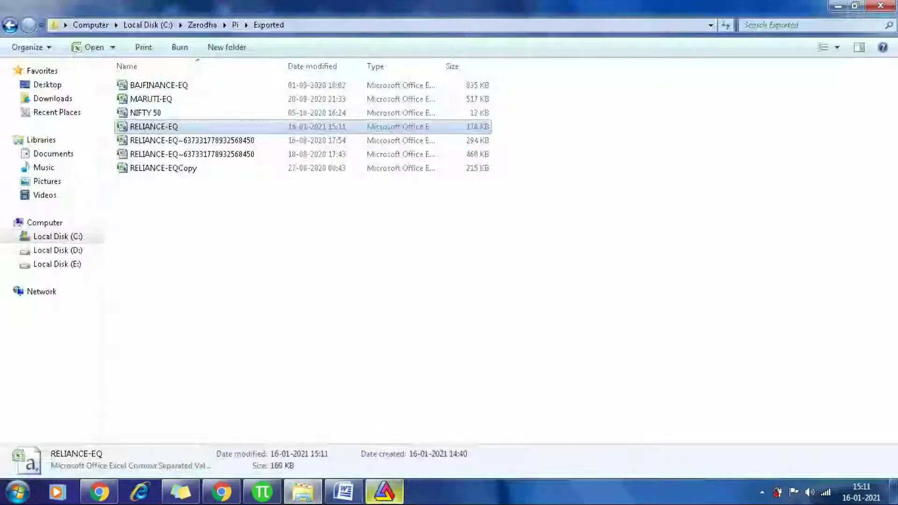
Switch to AmiBroker and check the RELIANCE-EQ charts on Sheets 2, 3, 4, 5 and 7.
click(384, 491)
click(298, 439)
click(330, 440)
click(366, 439)
click(400, 440)
click(469, 439)
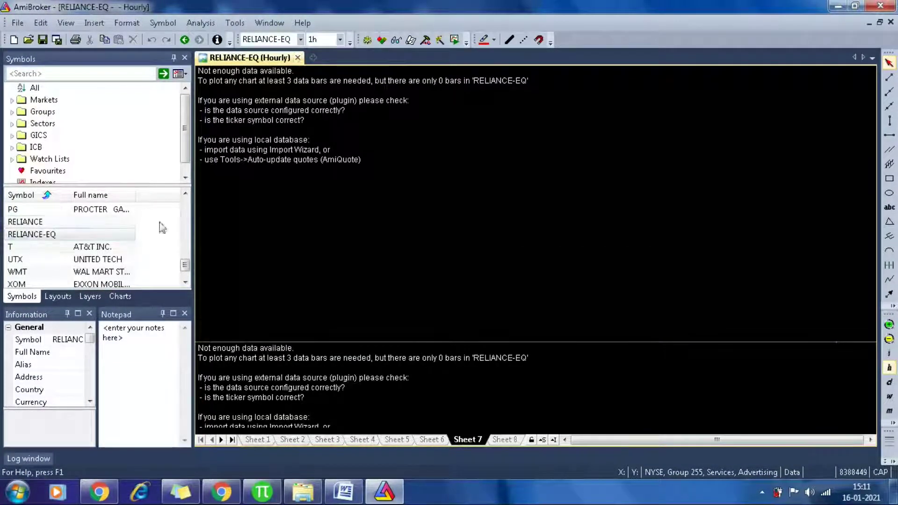
drag(185, 266, 190, 187)
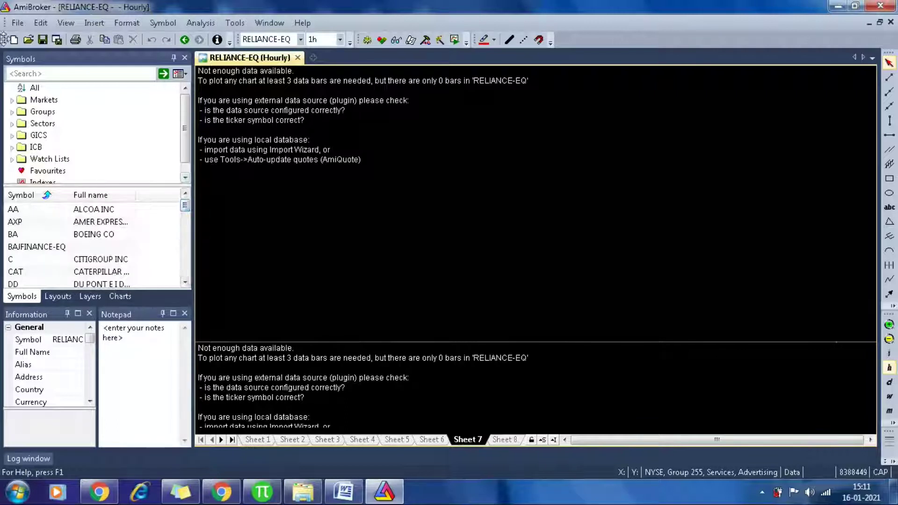
Start the ASCII Import Wizard and pick RELIANCE-EQ.csv from the Exported folder.
click(17, 23)
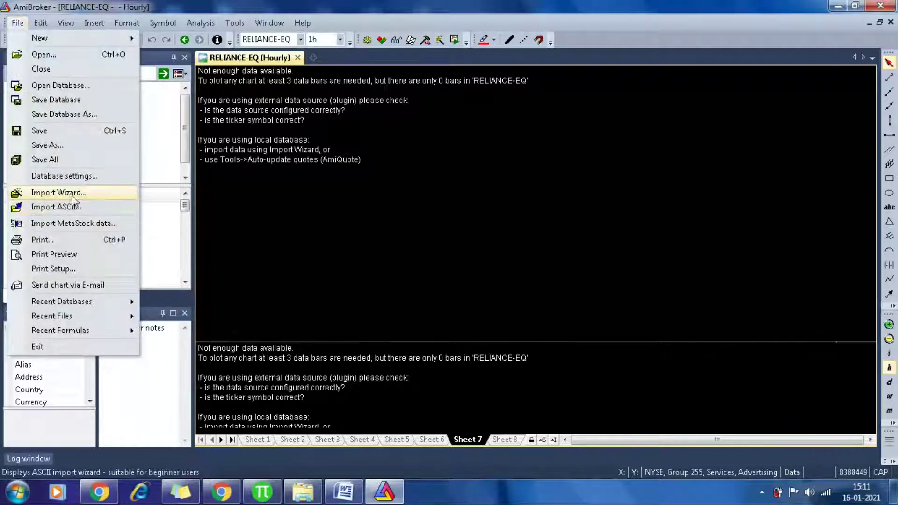
click(69, 196)
click(483, 198)
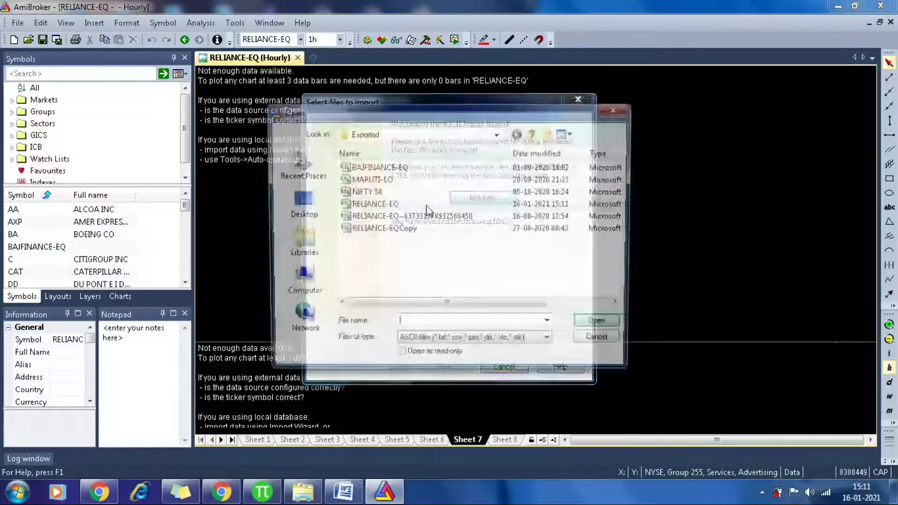
click(374, 205)
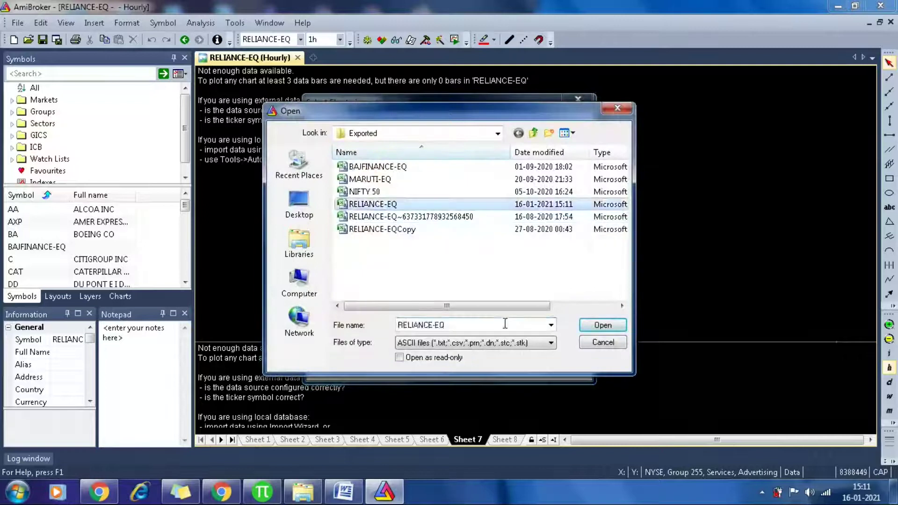
click(600, 326)
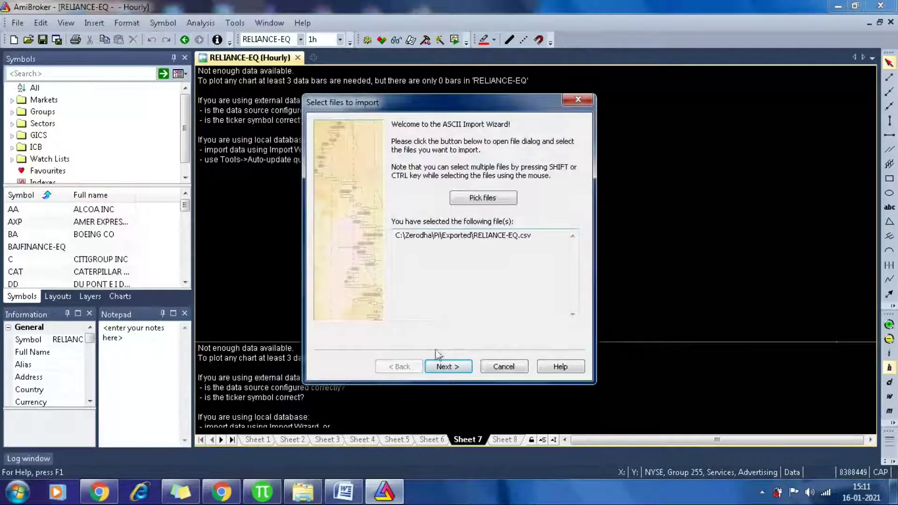
Define Column 1 as DMY and Column 2 as Time, skip the first 1 line, and run the import.
click(444, 366)
click(345, 162)
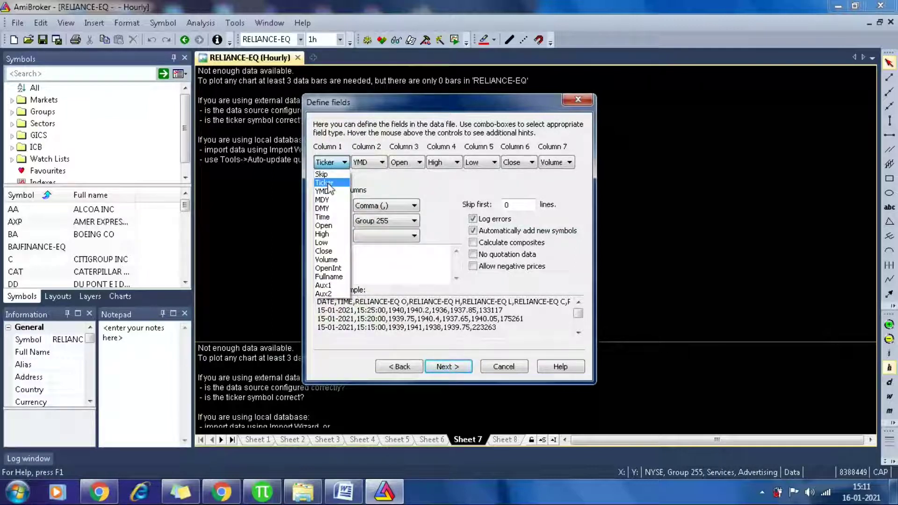
click(333, 208)
click(362, 164)
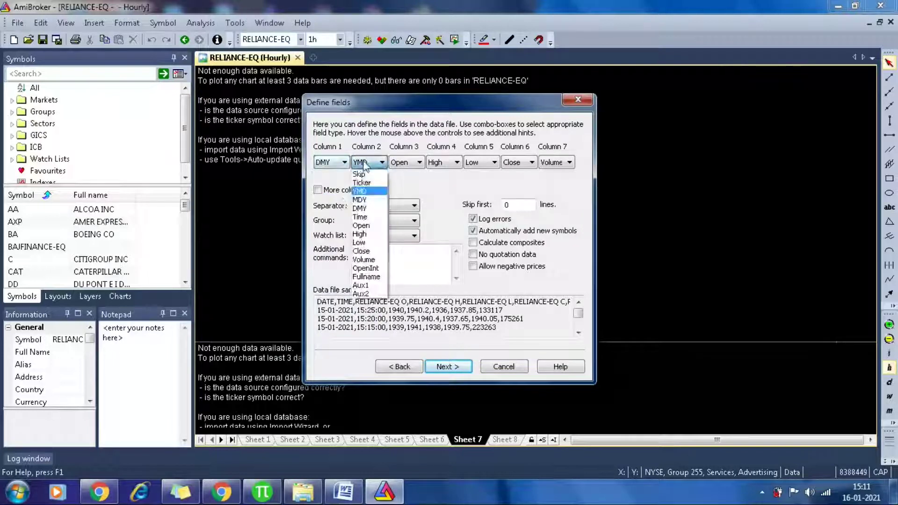
click(369, 206)
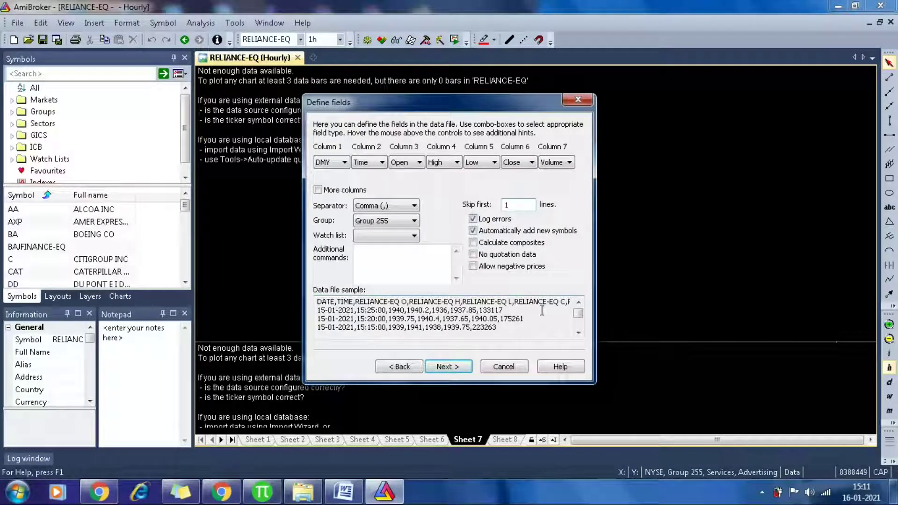
click(469, 365)
click(450, 366)
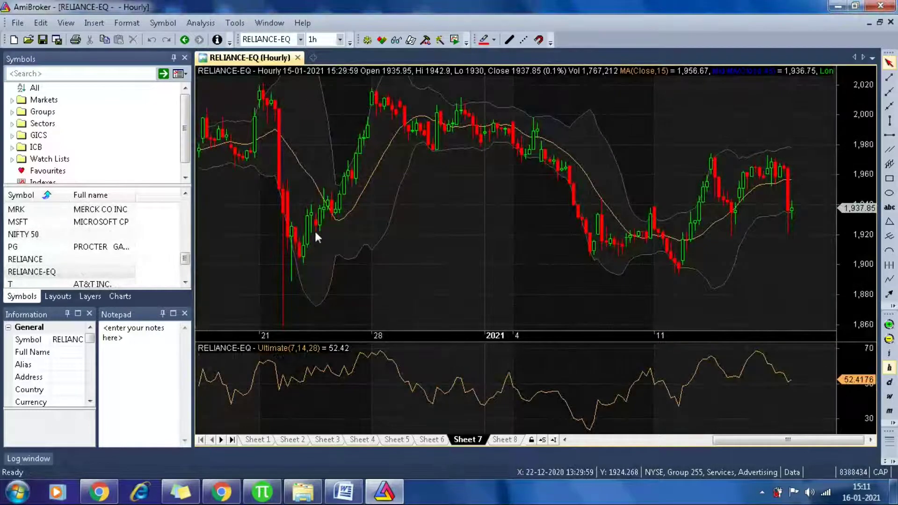
Examine individual bars on the hourly RELIANCE-EQ chart across early January 2021.
drag(529, 212, 506, 136)
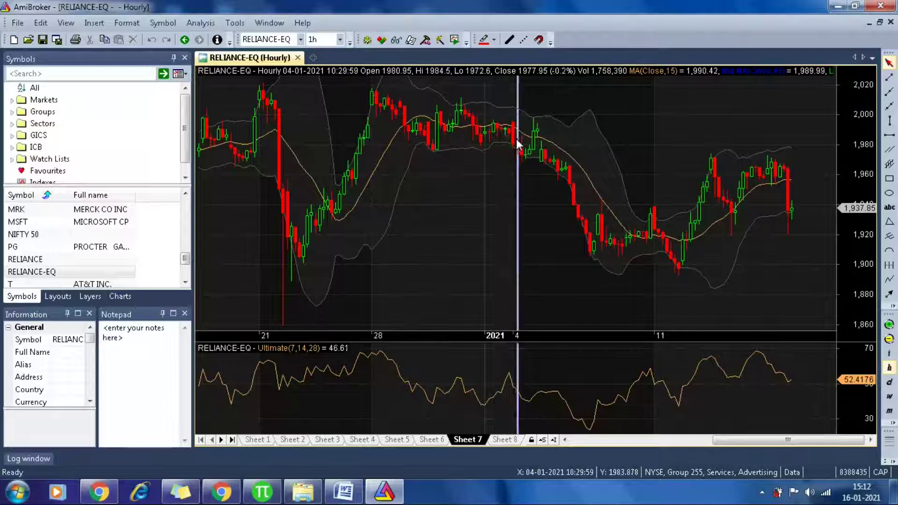
click(529, 152)
click(541, 133)
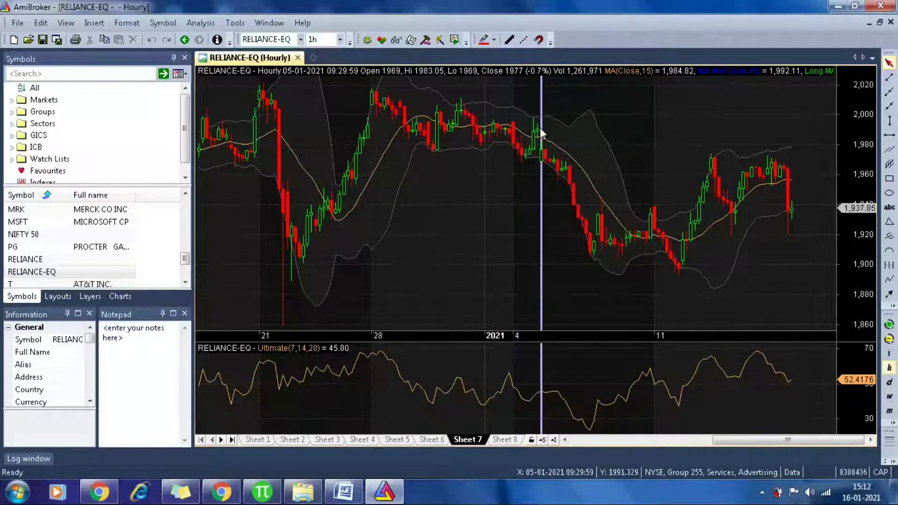
click(555, 166)
drag(554, 166, 592, 240)
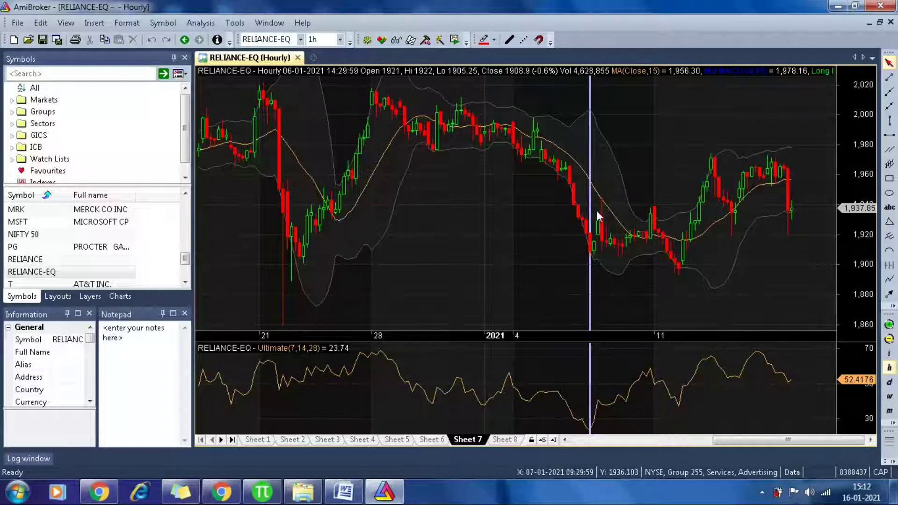
Open a new Analysis window and return to the hourly RELIANCE-EQ chart to view its late November to mid-December bars.
click(380, 39)
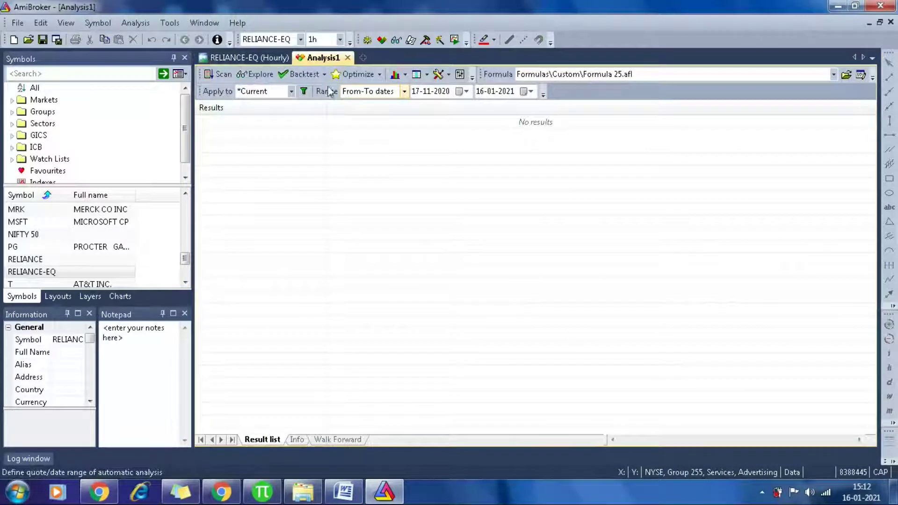
click(243, 57)
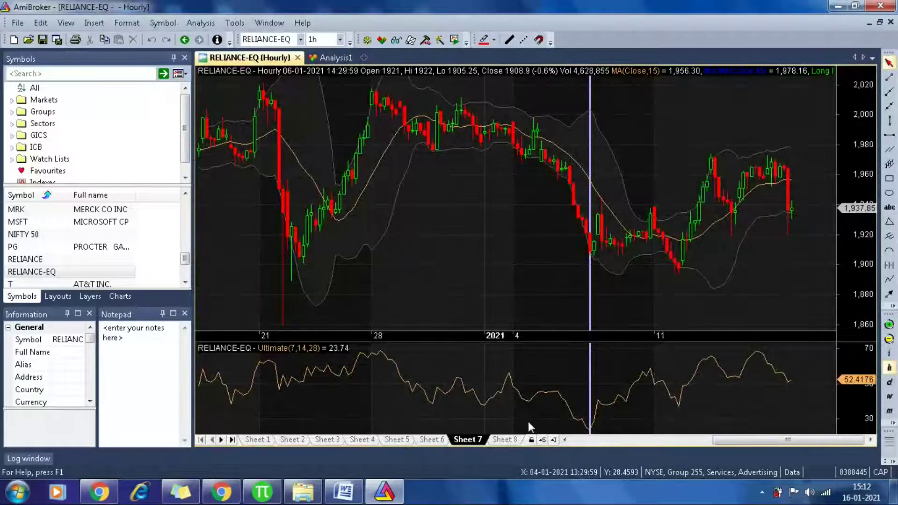
drag(740, 437, 580, 441)
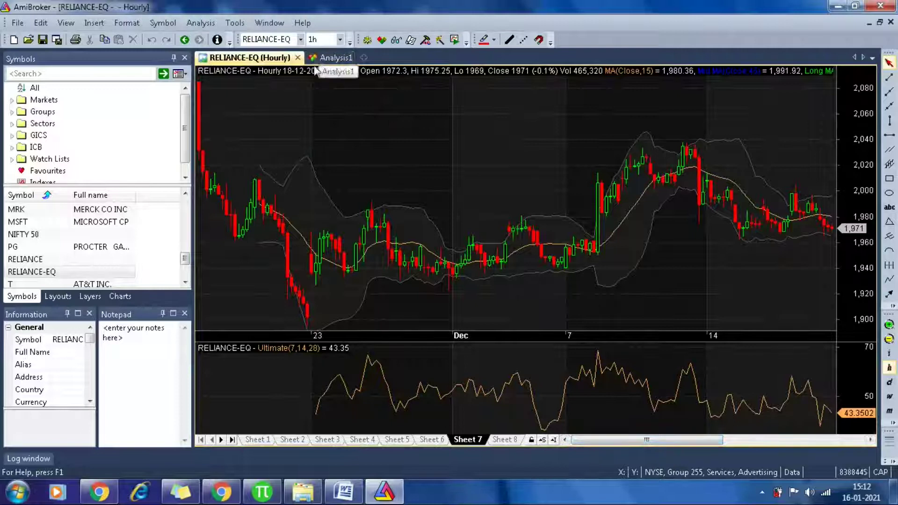
View the RELIANCE-EQ chart at the 15-minute interval, followed by the 5-minute interval.
click(339, 39)
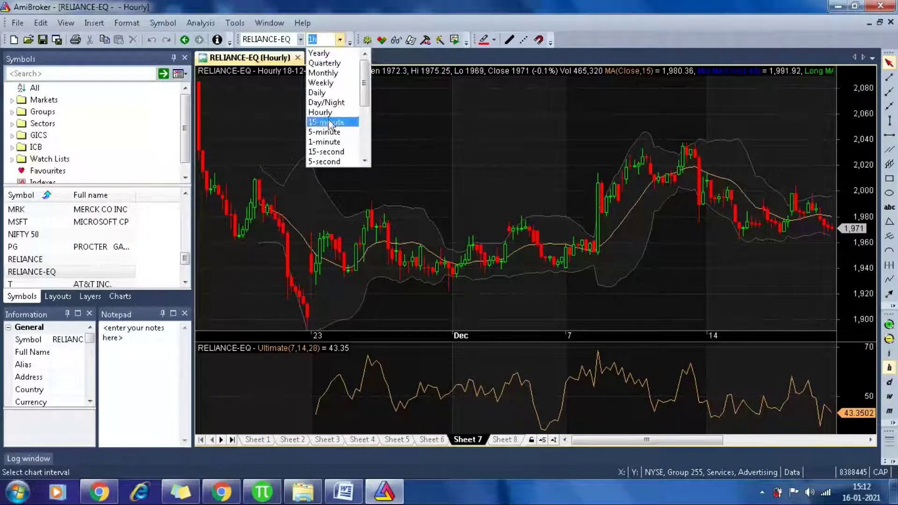
click(329, 122)
click(340, 40)
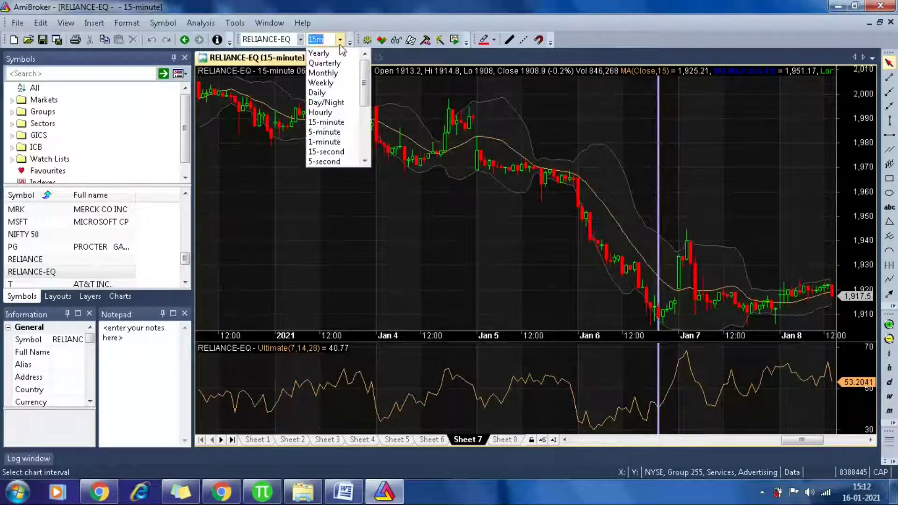
click(323, 132)
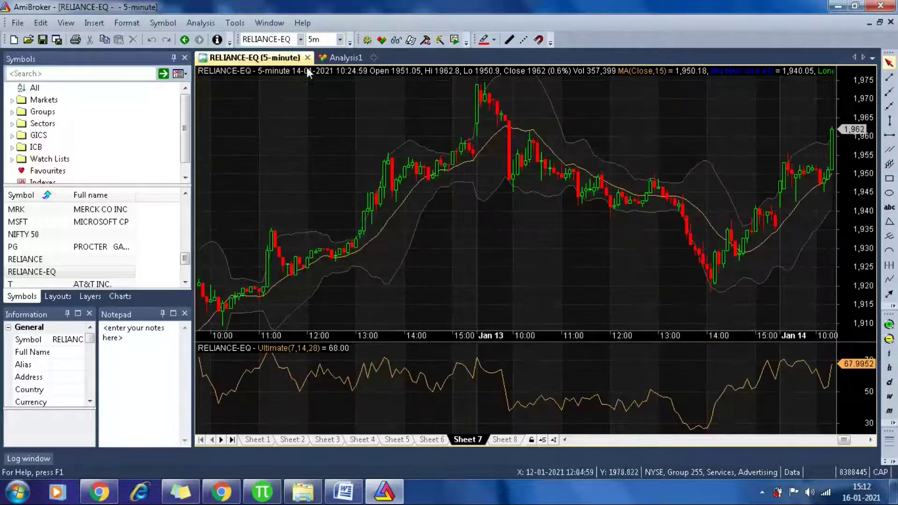
click(340, 39)
click(326, 132)
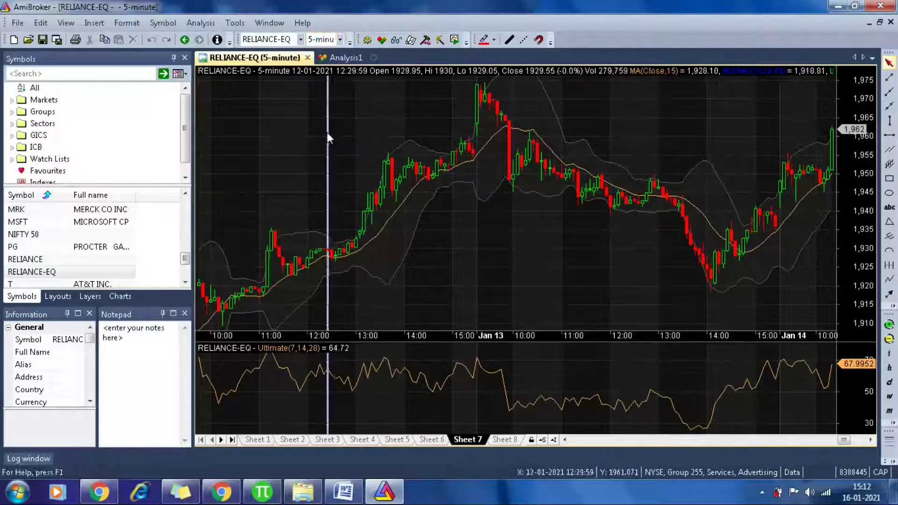
Set the RELIANCE-EQ chart's interval to 1-minute and examine the bars of 12 January 2021.
click(340, 39)
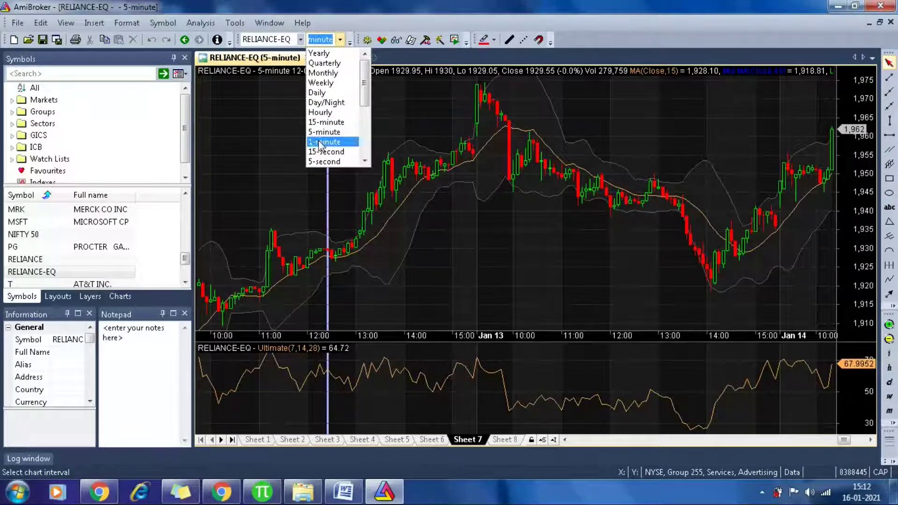
click(319, 142)
drag(377, 217, 467, 150)
key(Escape)
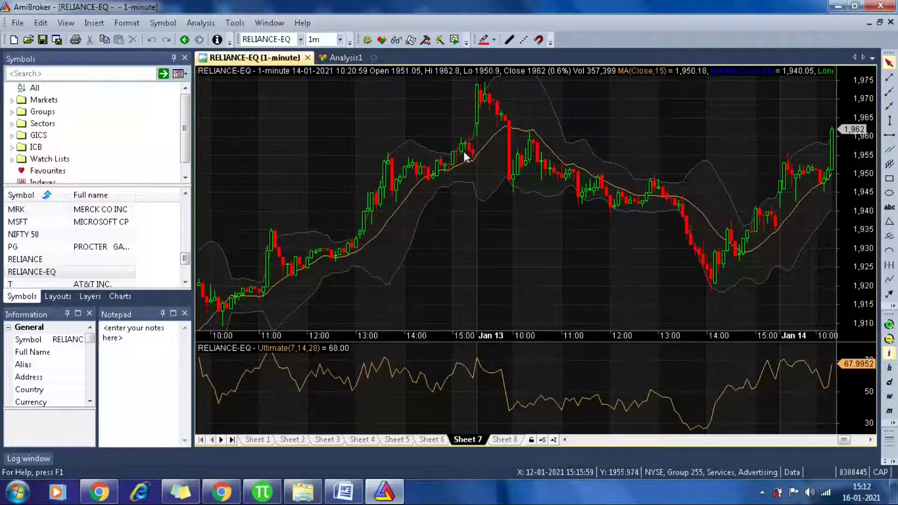